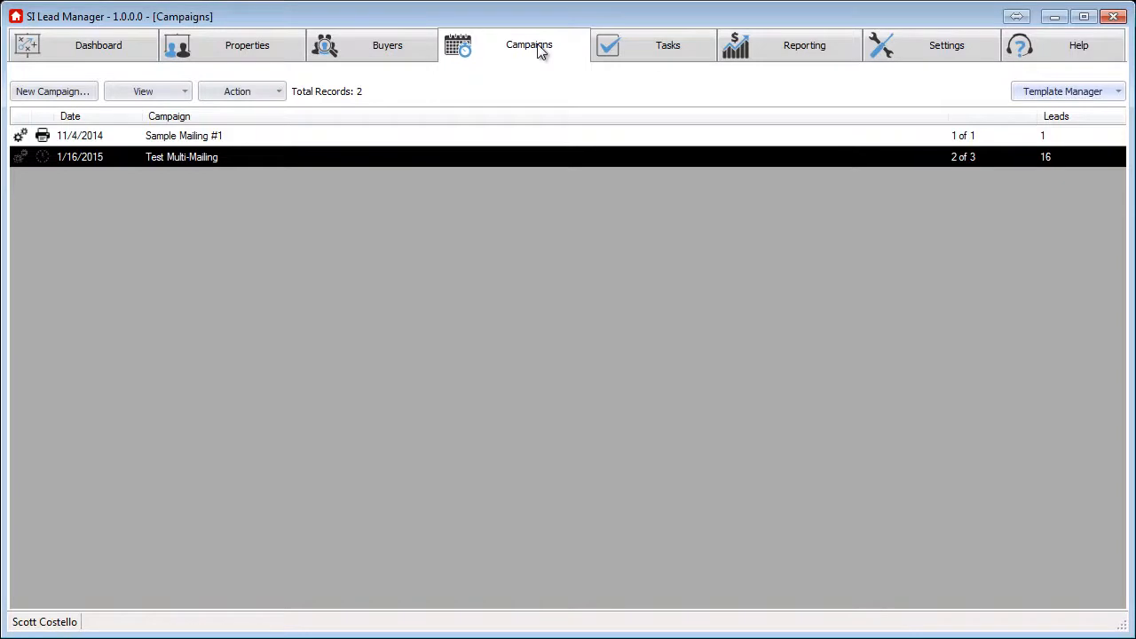
Step: Create a new report from the letter templates, based on Property Information with Contacts included
left_click(1056, 94)
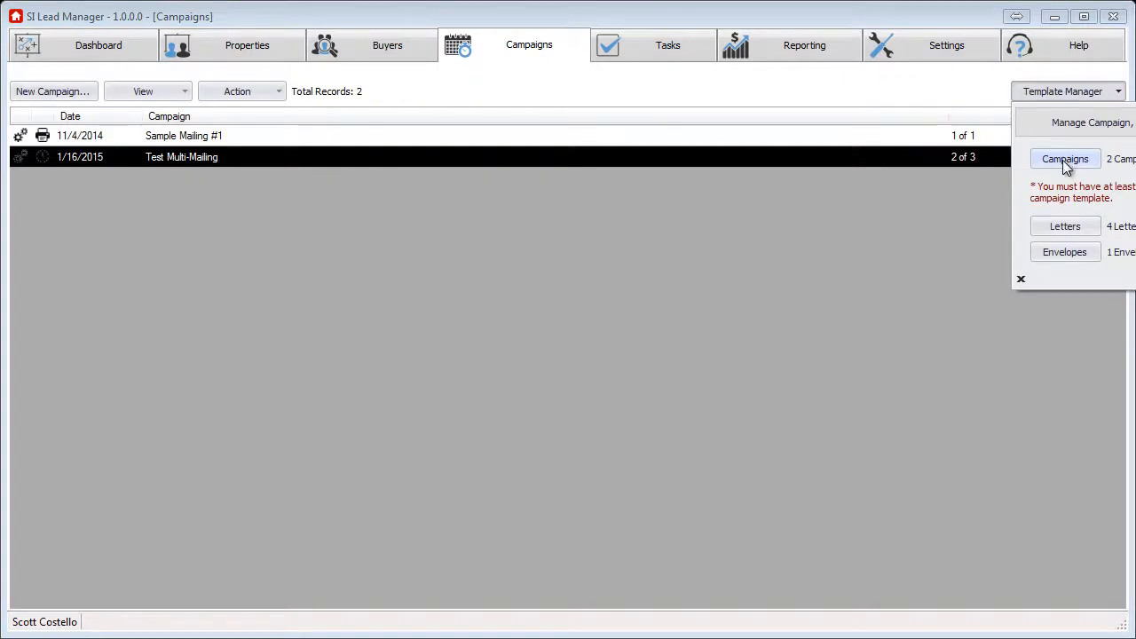
left_click(1066, 227)
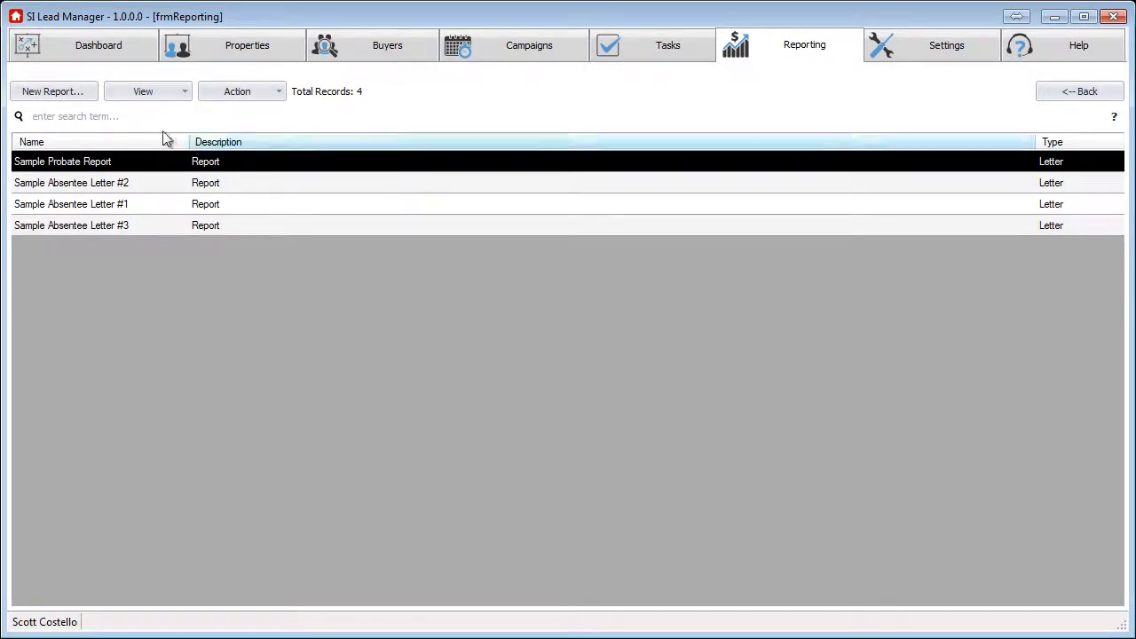
left_click(44, 93)
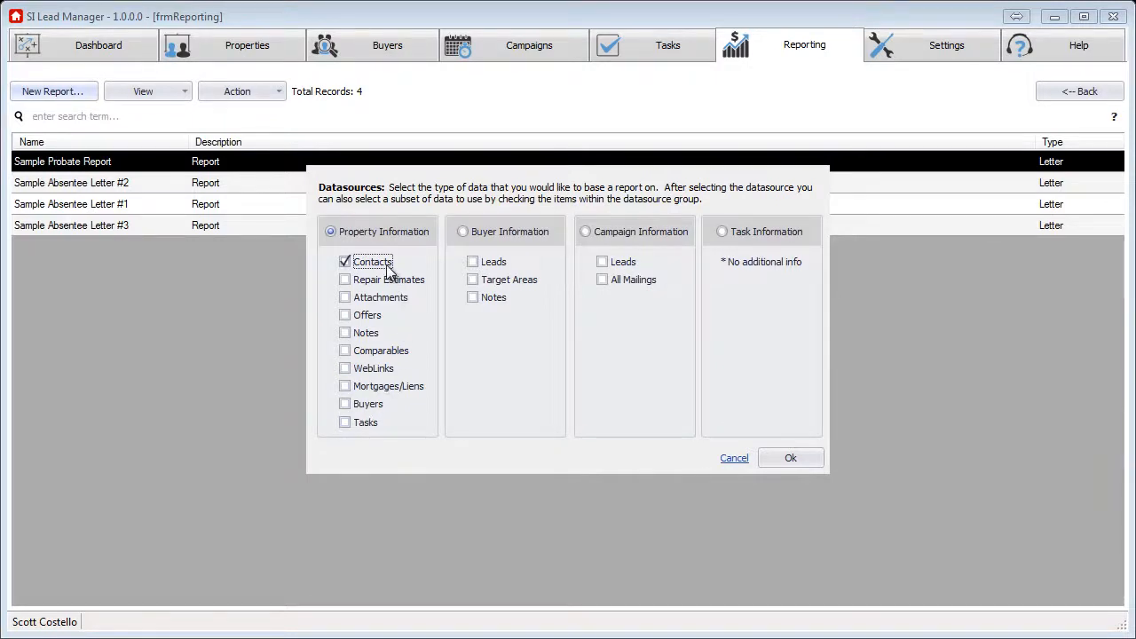
left_click(778, 465)
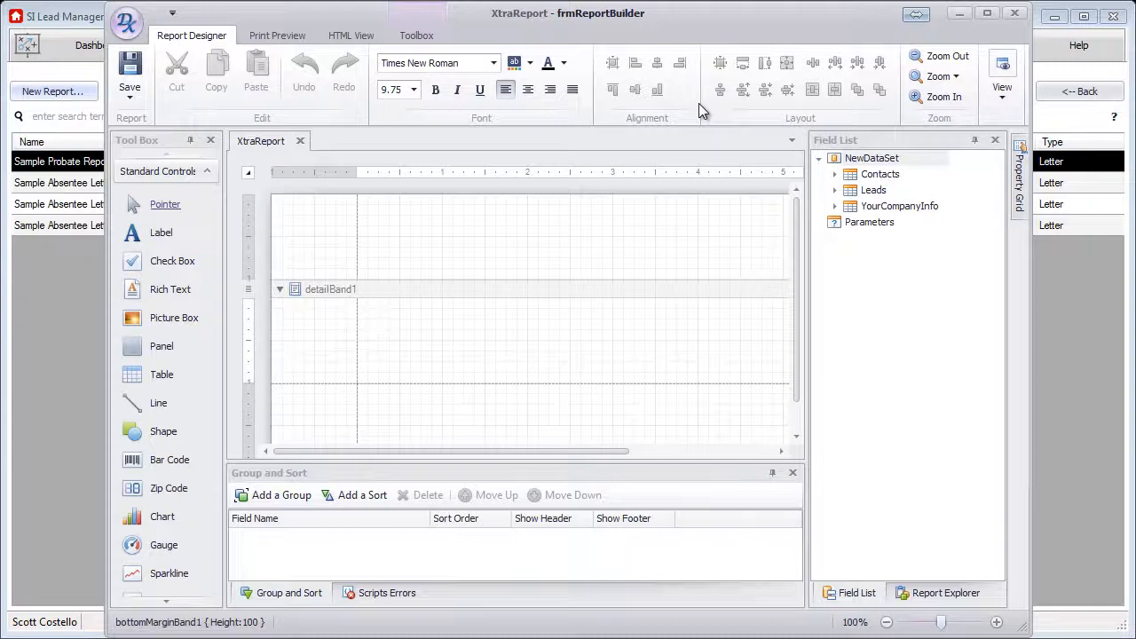
Step: Add a label to the detail band and stretch it across the full page width, about 650 by 100 in size
left_click(502, 308)
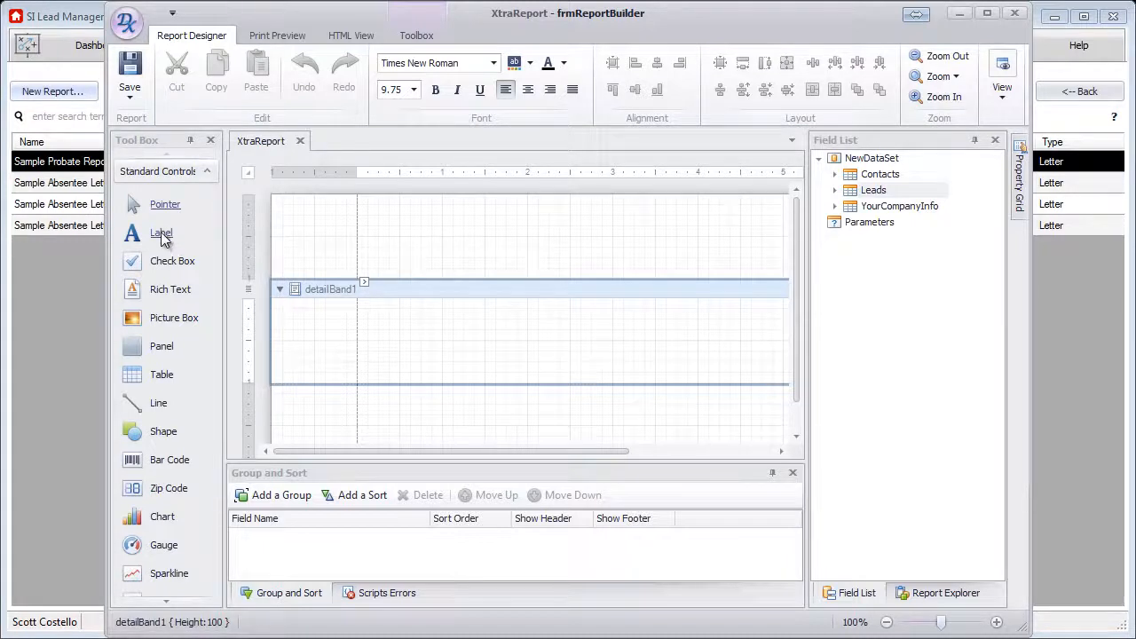
left_click_drag(161, 236, 756, 323)
left_click_drag(605, 453, 739, 455)
left_click_drag(556, 309, 716, 310)
left_click_drag(436, 342, 439, 386)
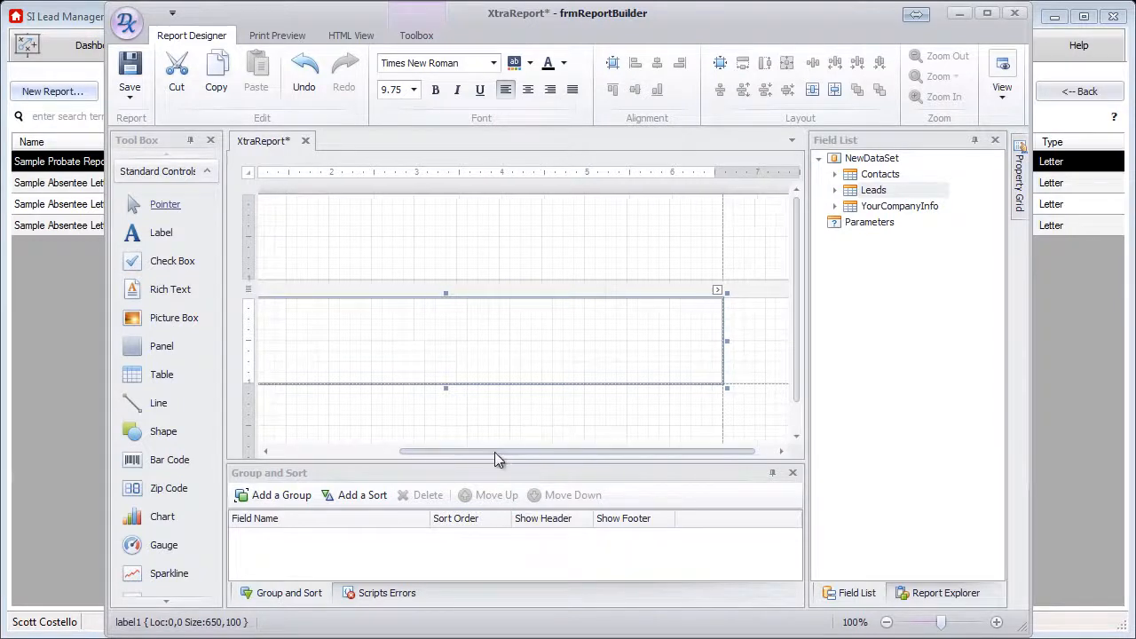
left_click_drag(523, 453, 387, 453)
Step: Switch to Word, copy the entire letter from the recipient's address to the signature, and minimize the document
key("alt+Tab")
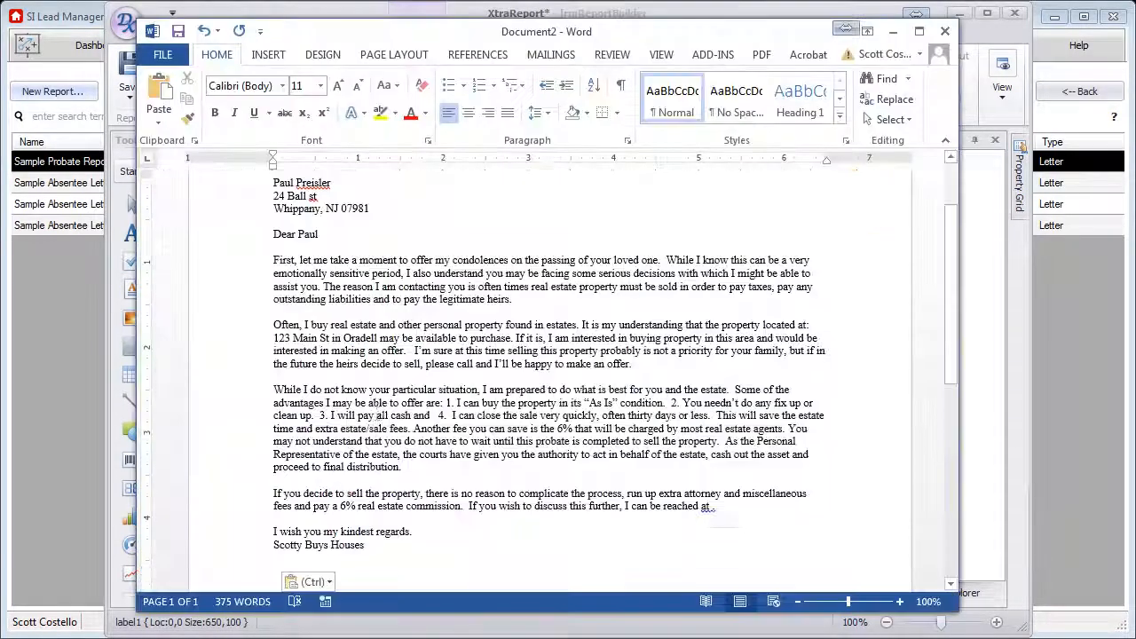
left_click_drag(274, 185, 476, 543)
key("ctrl+c")
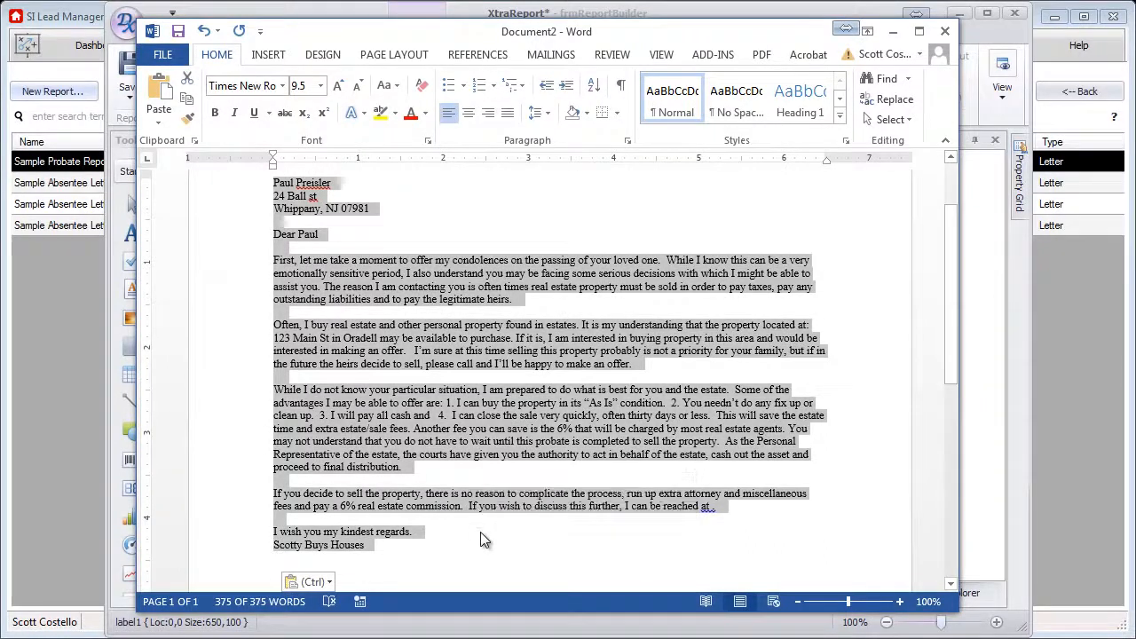
right_click(489, 365)
left_click(529, 393)
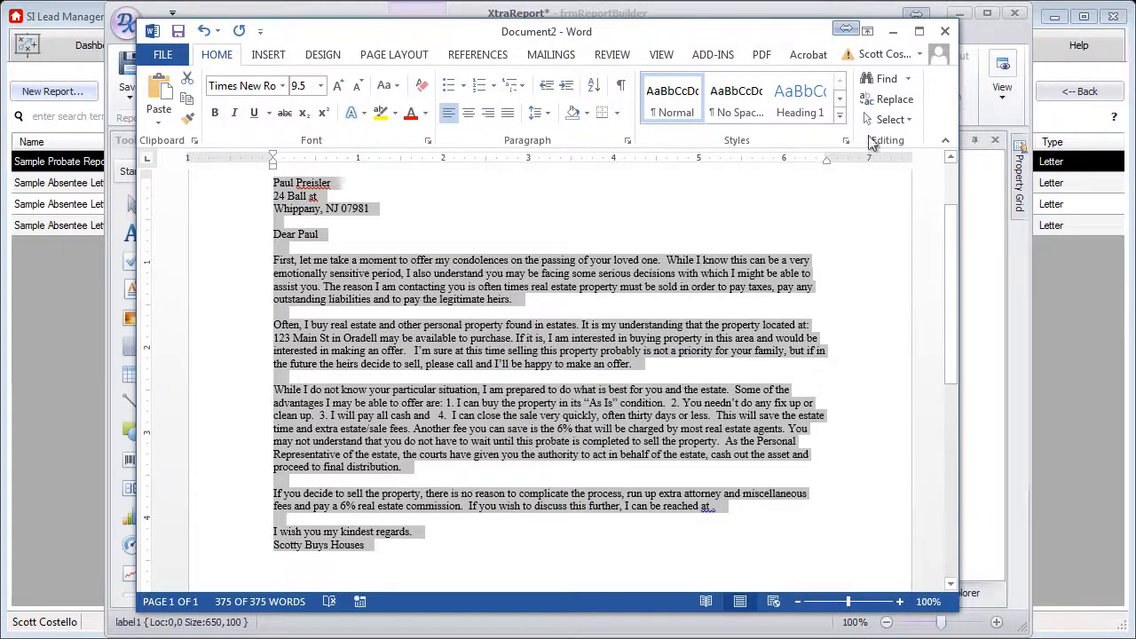
left_click(893, 31)
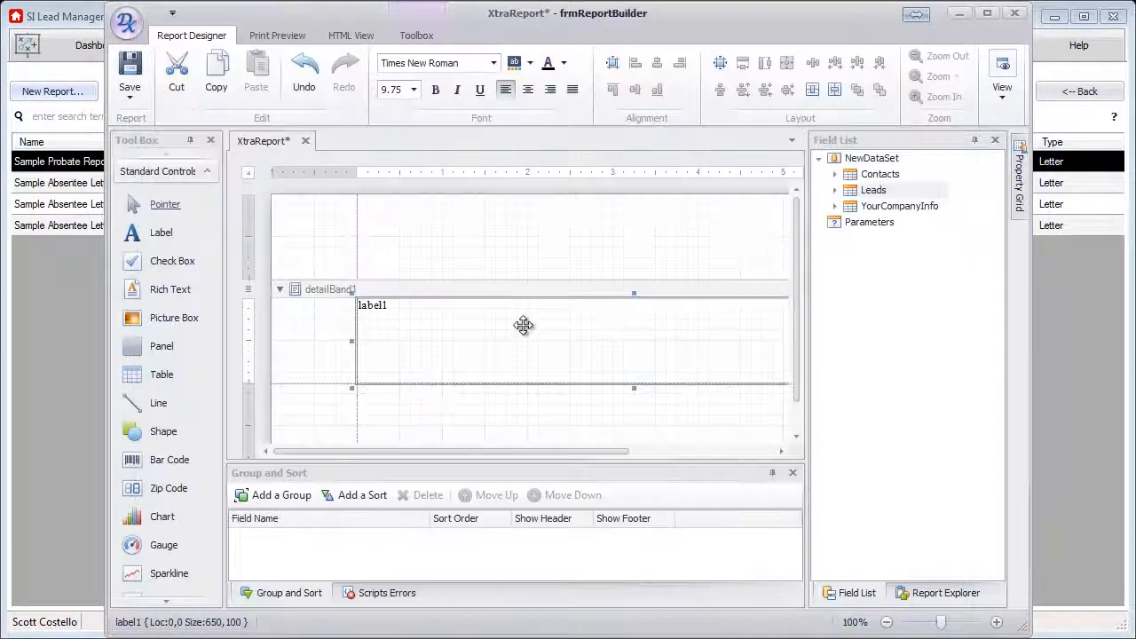
Step: Replace the label's placeholder text with the copied letter
double_click(395, 314)
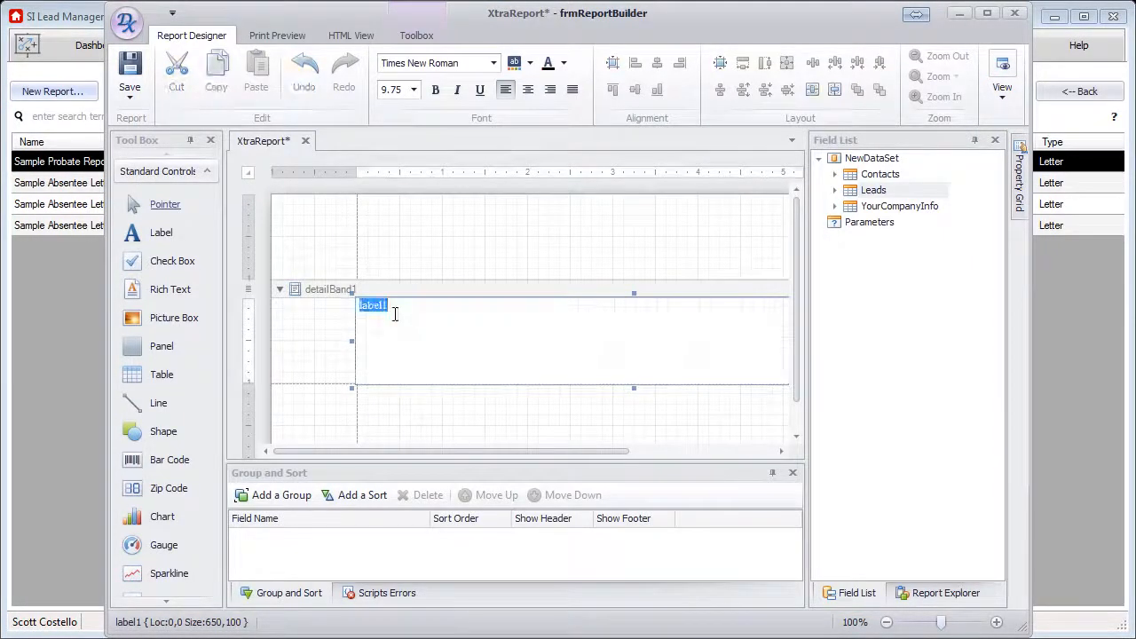
right_click(390, 309)
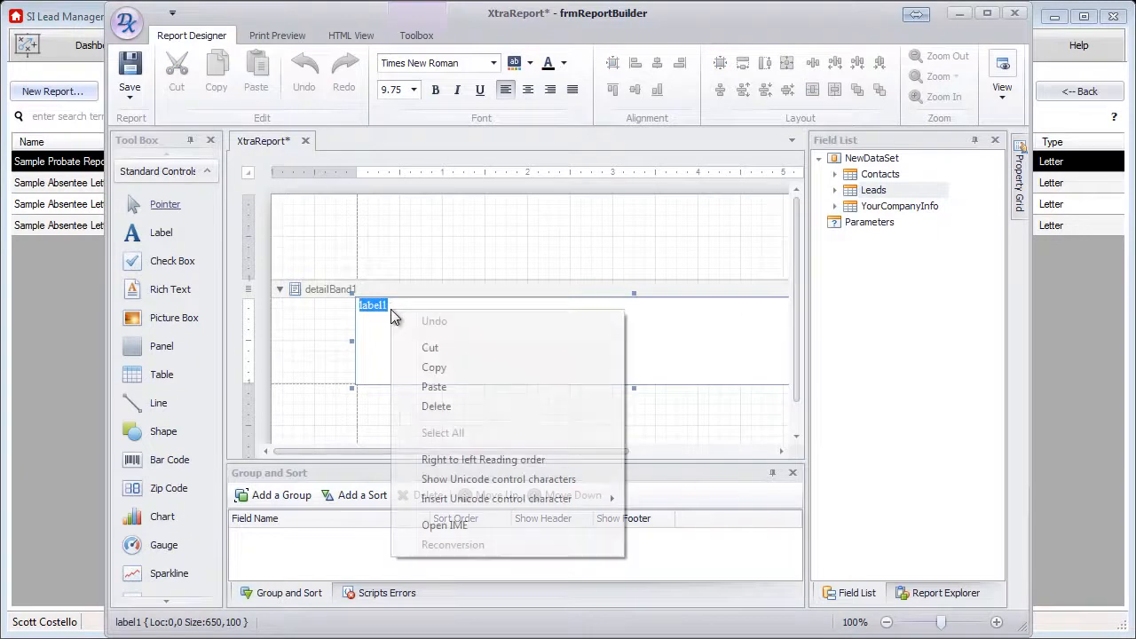
left_click(453, 385)
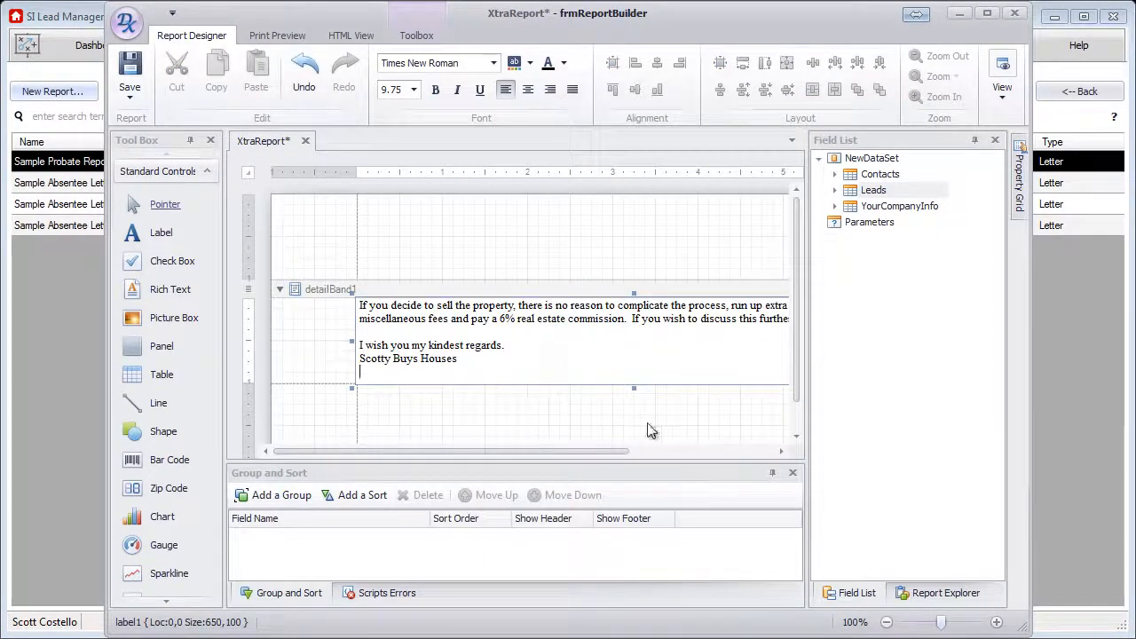
left_click(634, 403)
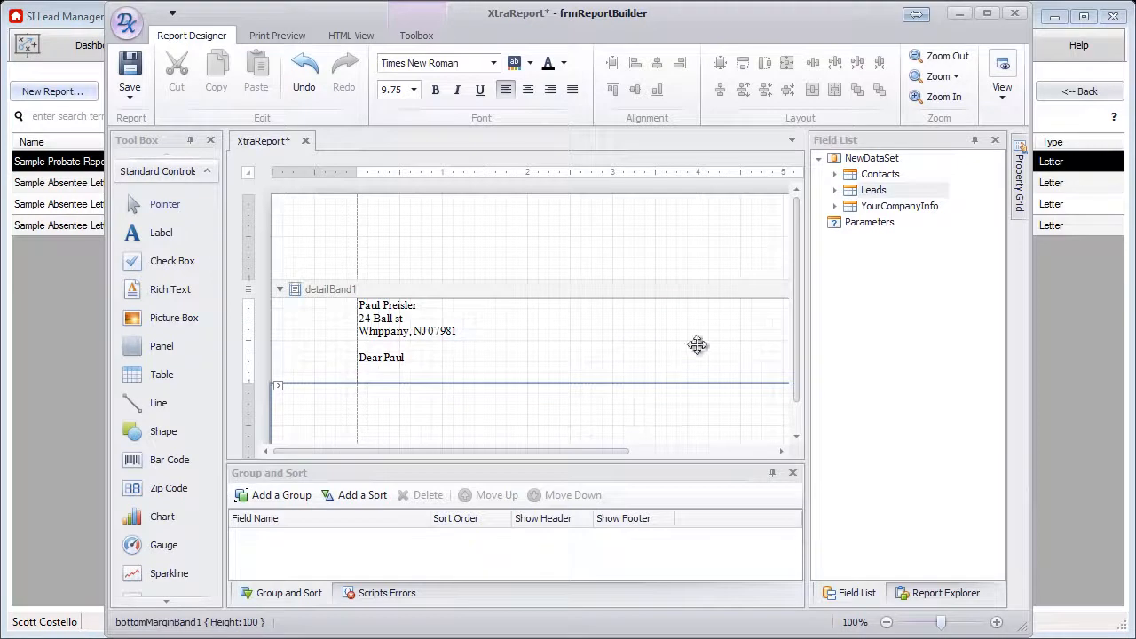
Step: Widen the report design area and extend the detail band and letter label to a height of about 165
left_click_drag(806, 323, 881, 324)
left_click(641, 329)
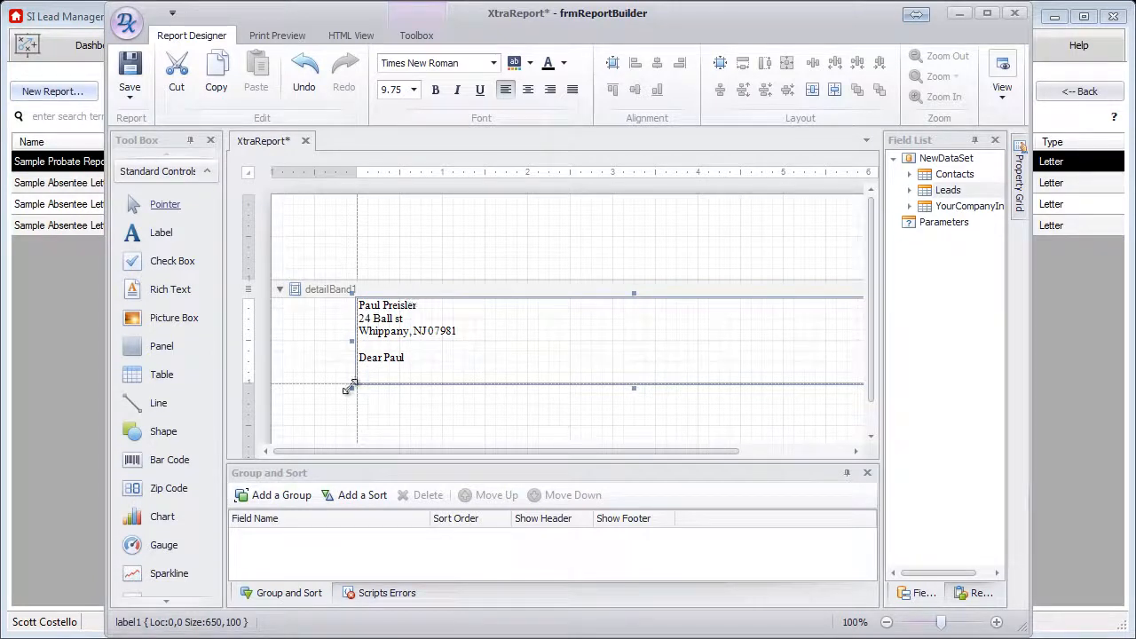
left_click_drag(346, 384, 351, 439)
scroll(438, 418, "down", 2)
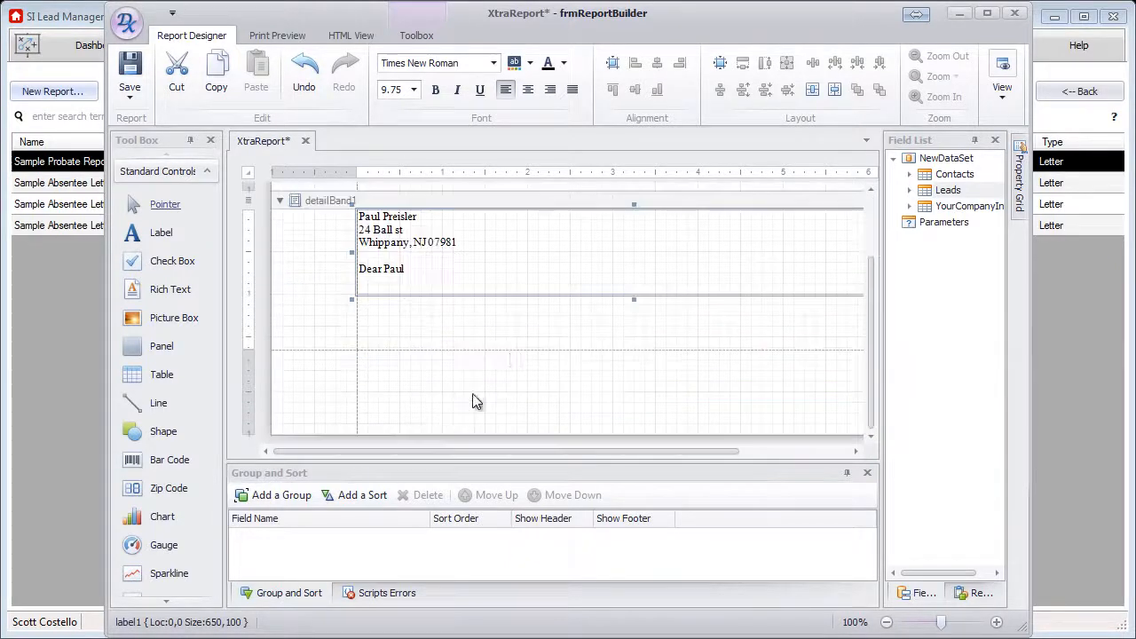
left_click_drag(633, 300, 635, 349)
scroll(634, 350, "up", 2)
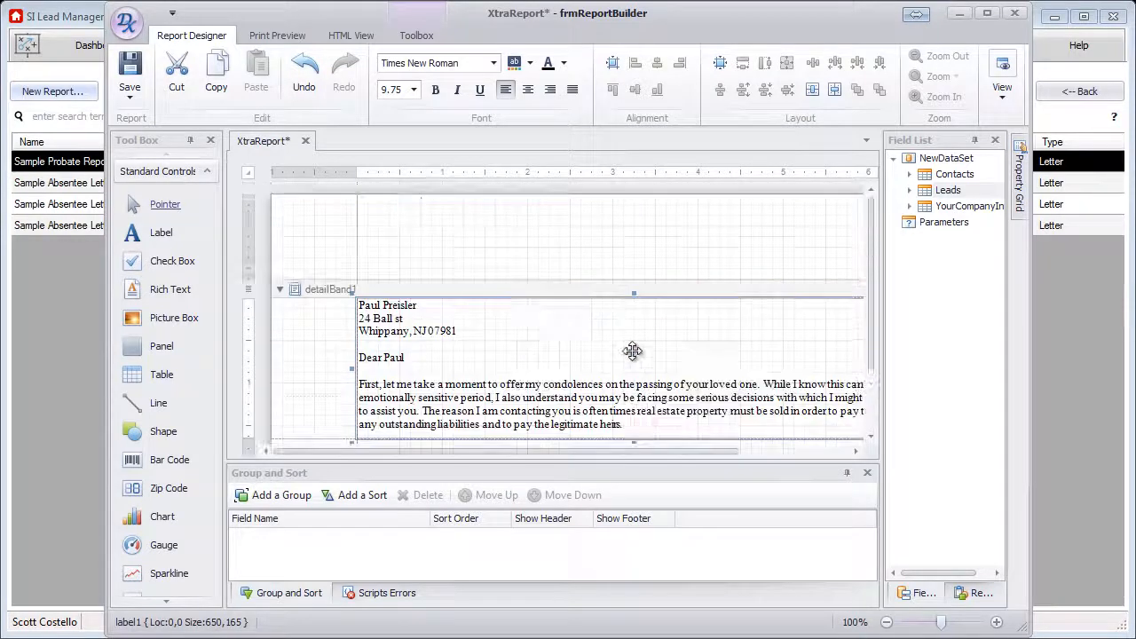
Step: Increase the detail band's height to 425 to make room for more of the letter
left_click(594, 289)
scroll(594, 288, "down", 2)
scroll(594, 289, "up", 2)
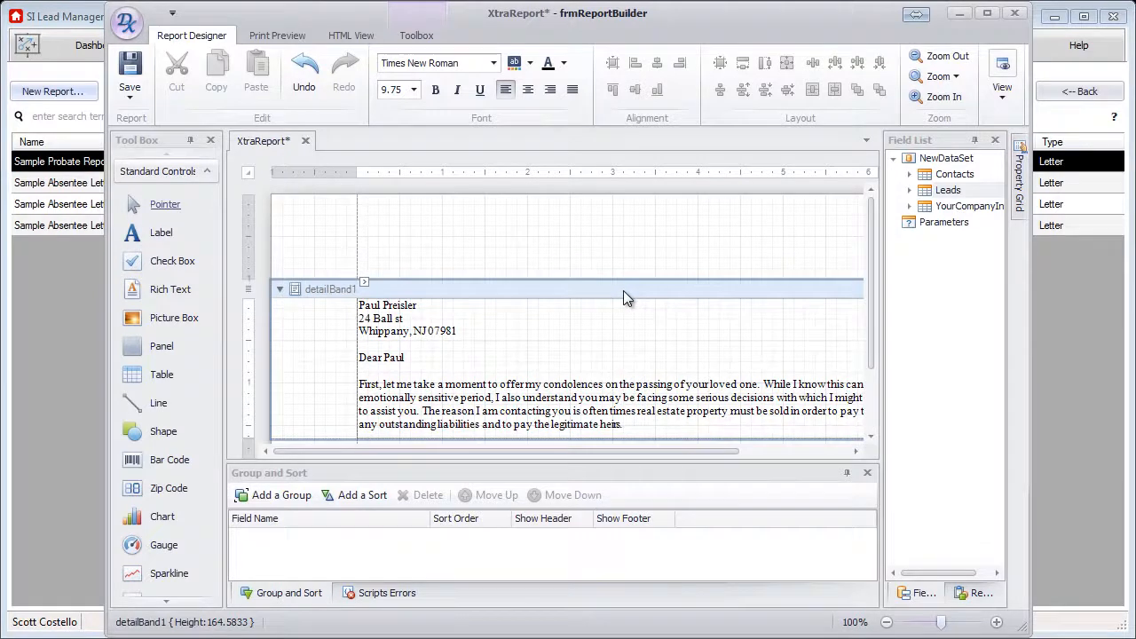
key("Down")
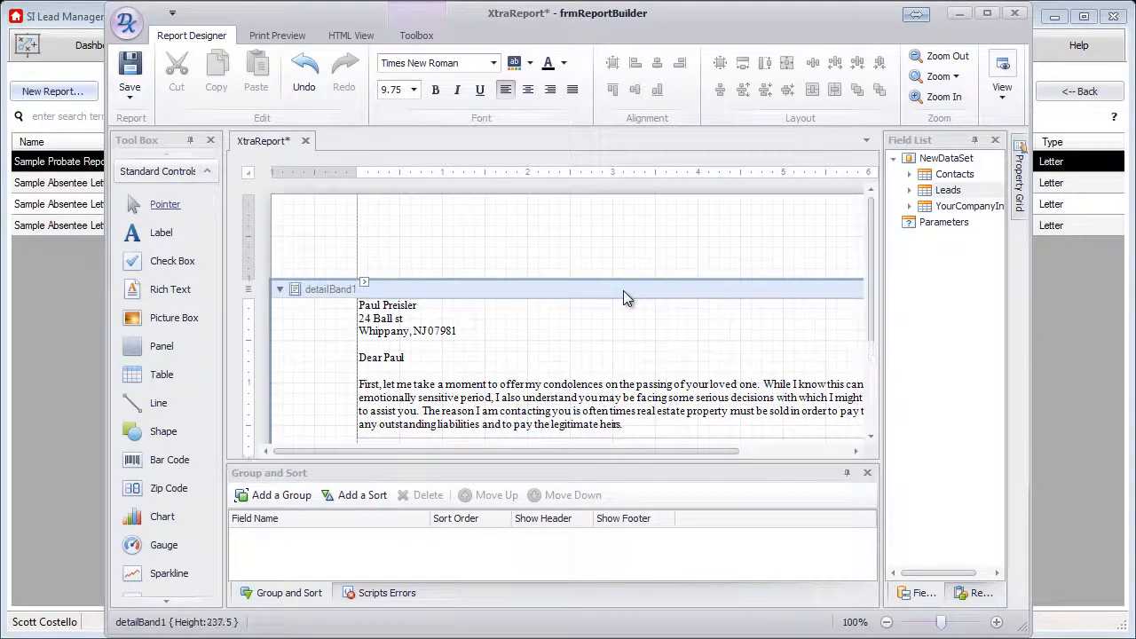
key("Down")
key("Down")
key("Down")
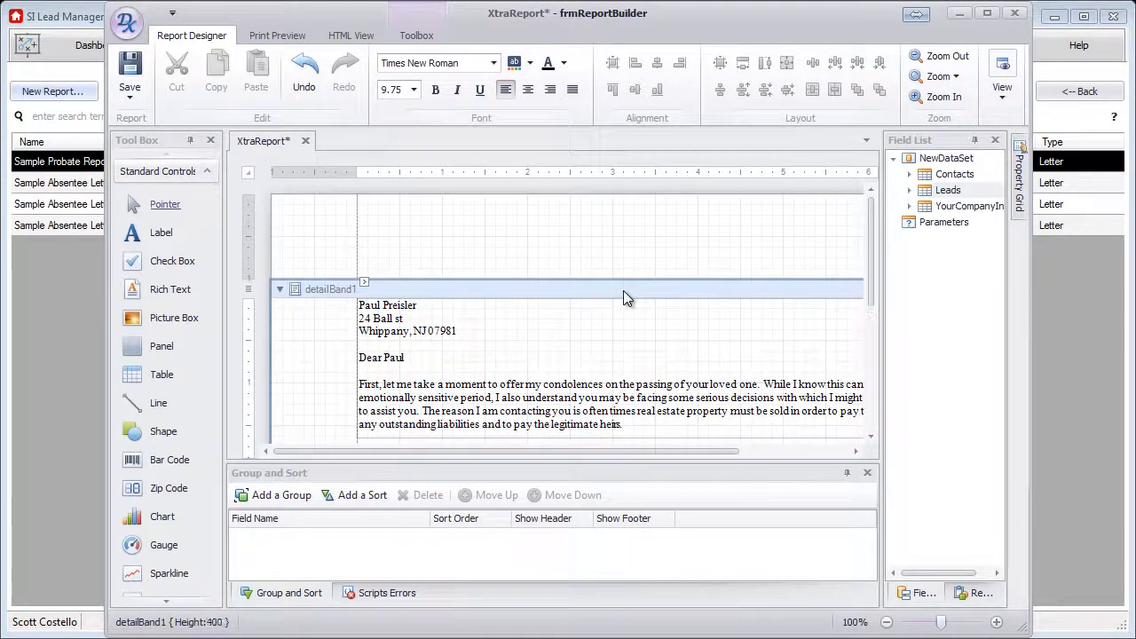
key("Down")
key("Down")
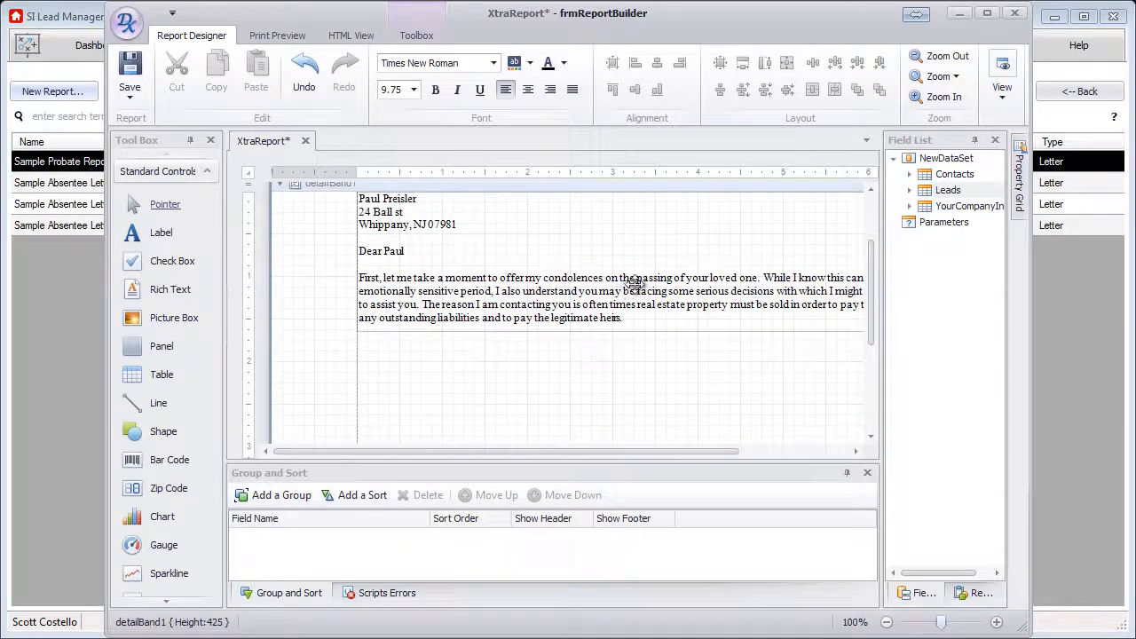
Step: Stretch the letter label downward to a height of about 415 within the detail band
left_click(634, 282)
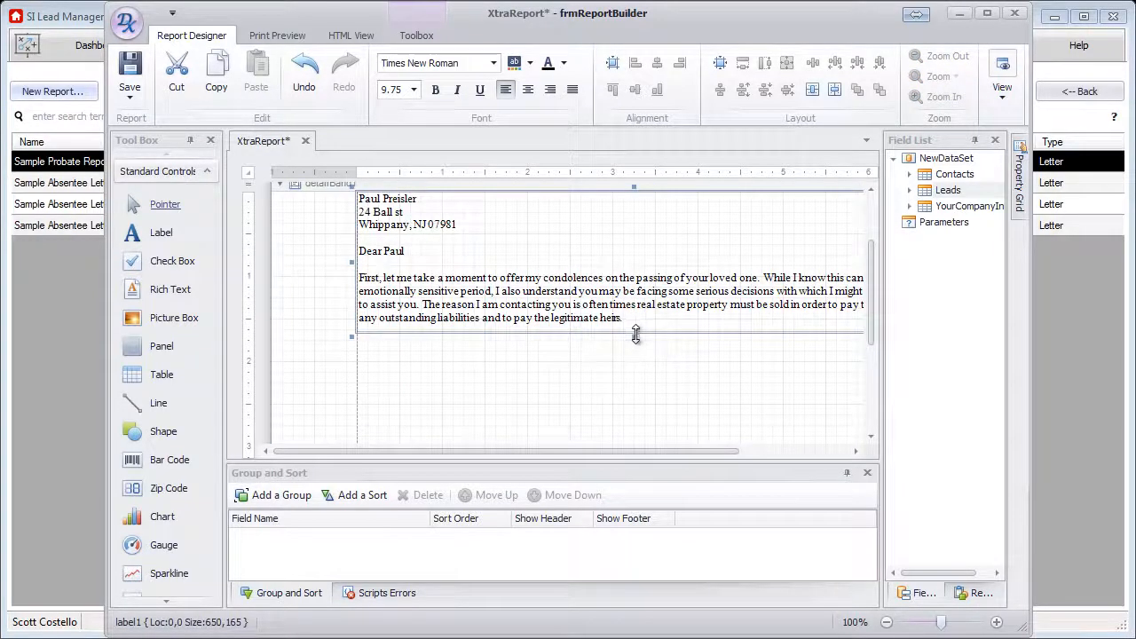
left_click_drag(636, 333, 637, 436)
left_click_drag(635, 239, 640, 344)
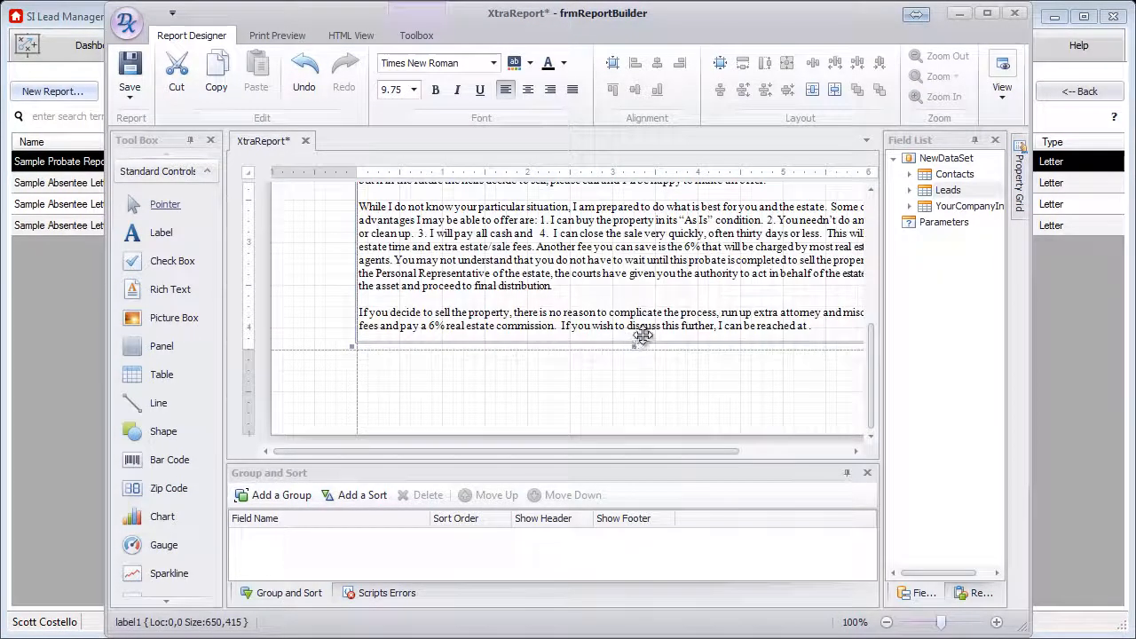
Step: Increase the detail band's height to about 562.5 to make room for the letter's closing
scroll(638, 337, "up", 8)
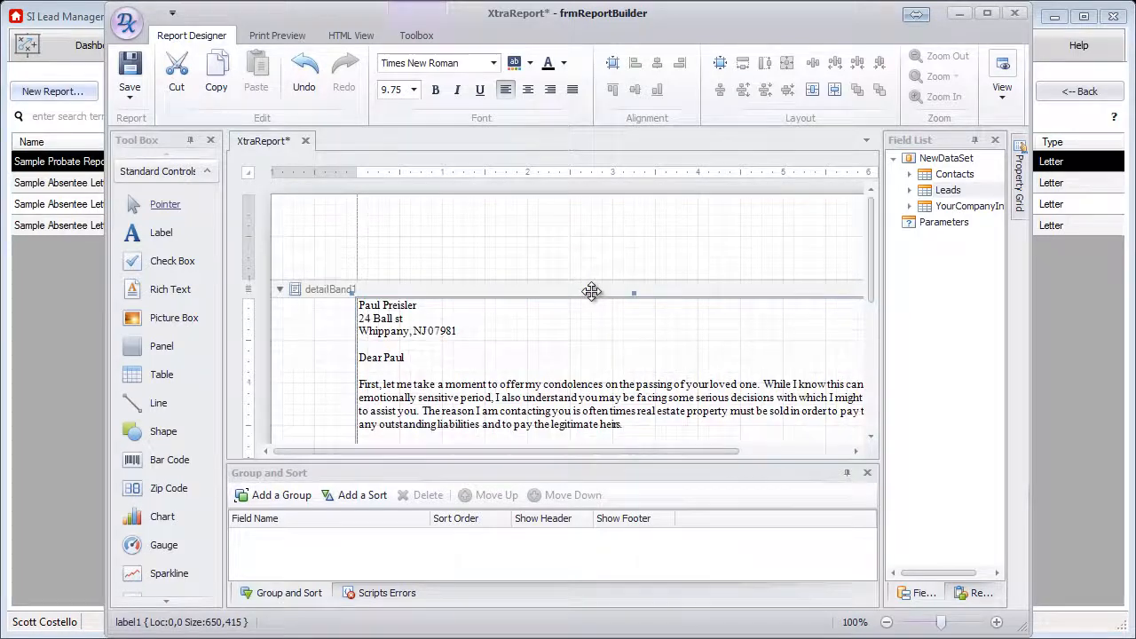
scroll(593, 292, "down", 5)
scroll(592, 290, "up", 5)
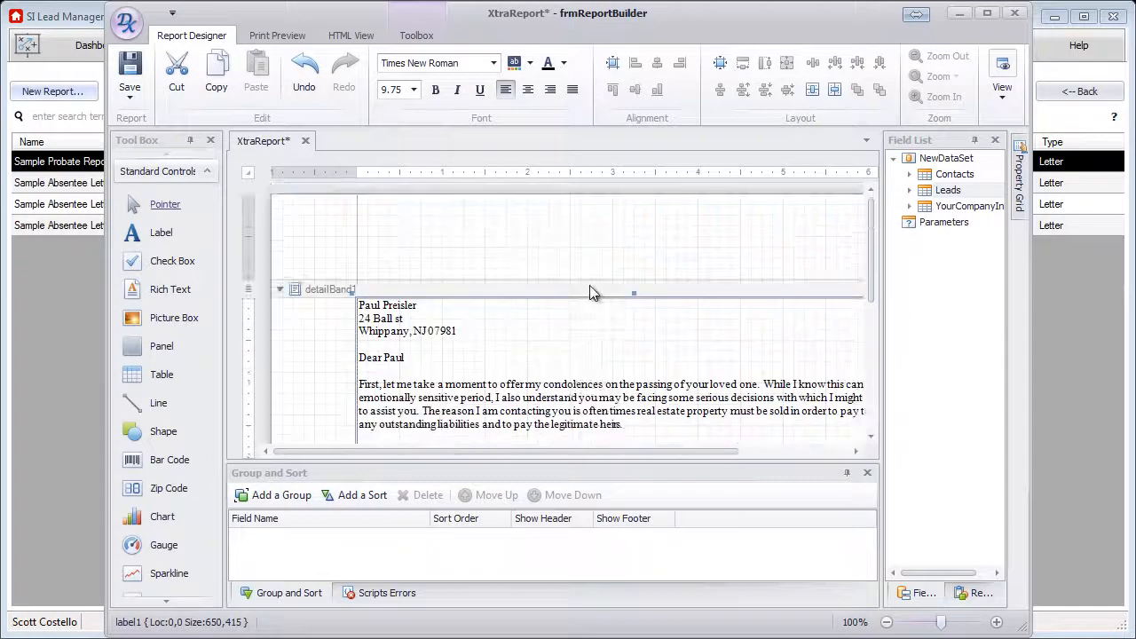
left_click(593, 293)
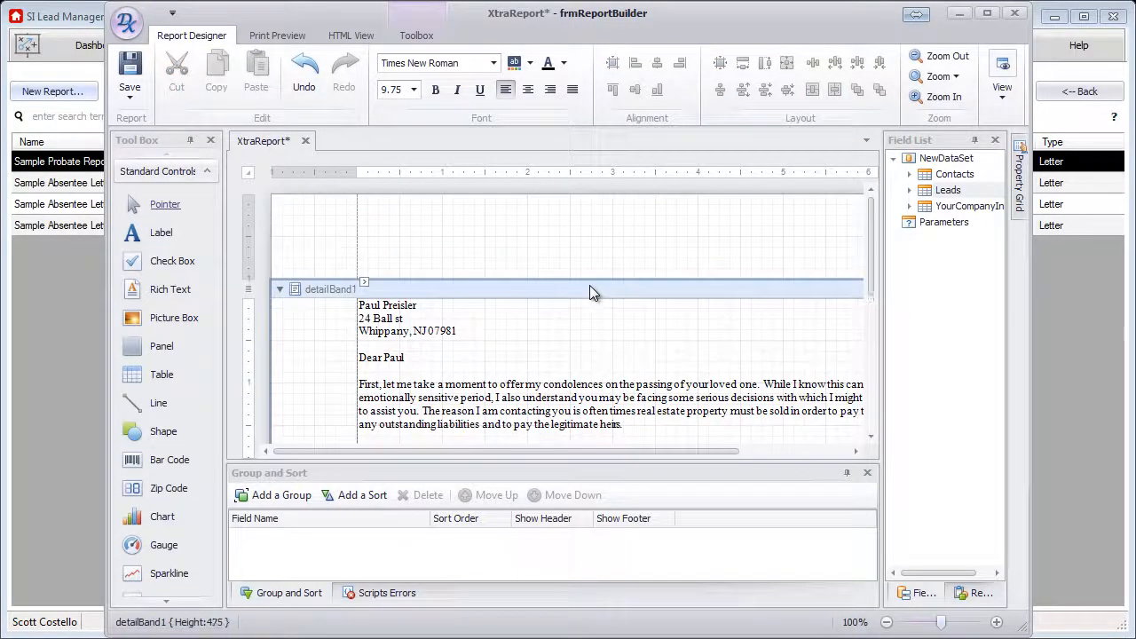
scroll(590, 286, "down", 5)
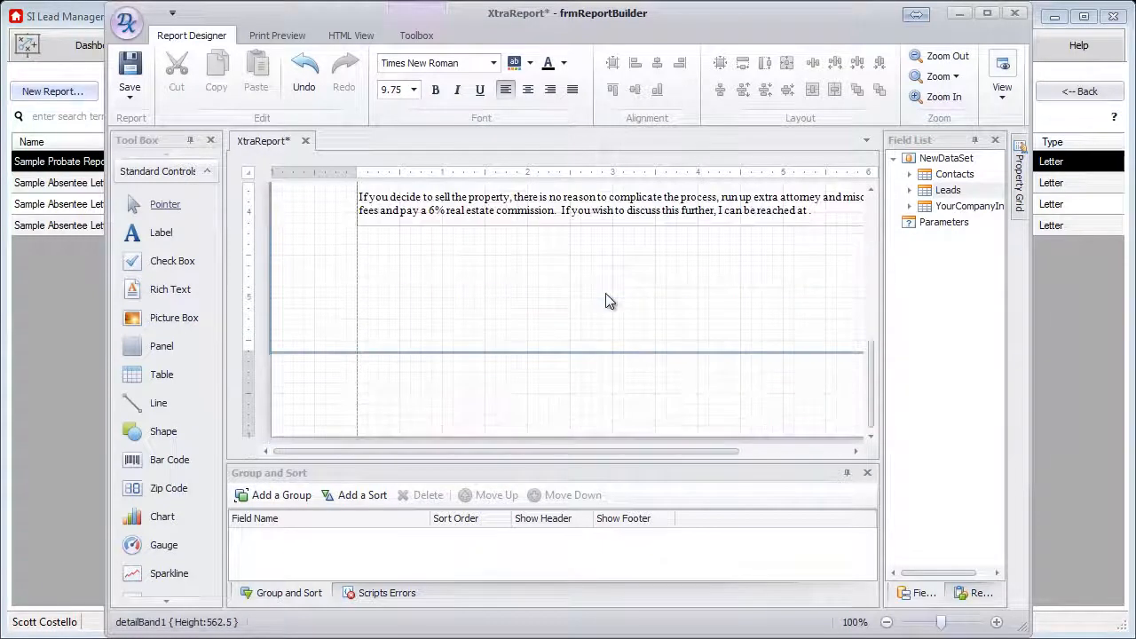
Step: Stretch the letter label to a height of about 552 so it includes the closing and signature
left_click(605, 287)
scroll(605, 287, "down", 2)
left_click_drag(634, 229, 642, 344)
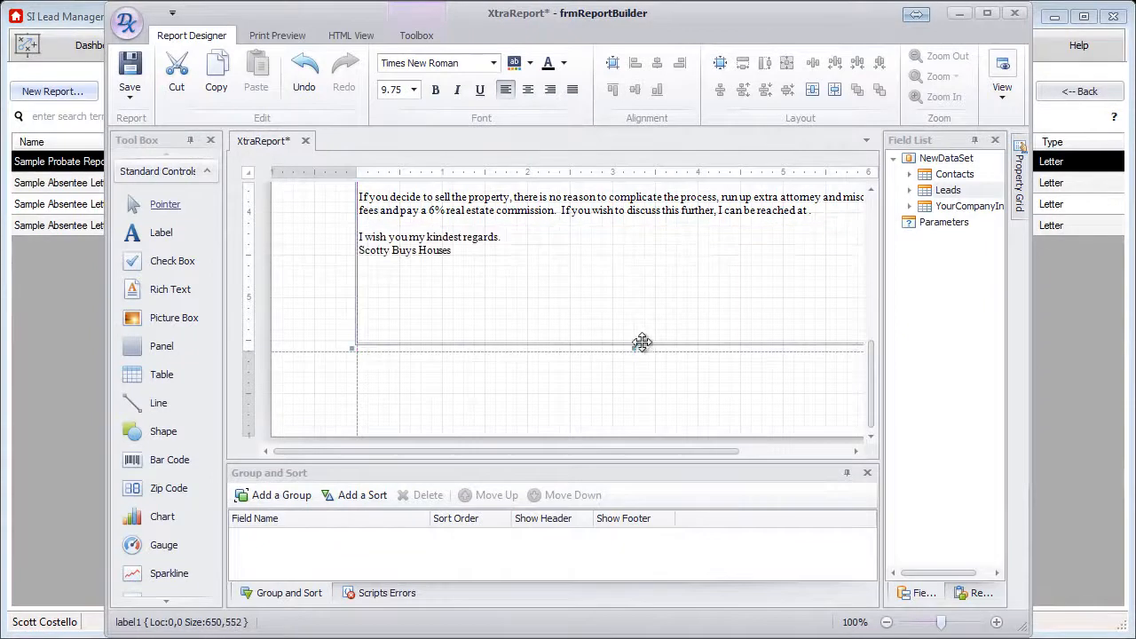
scroll(560, 271, "up", 5)
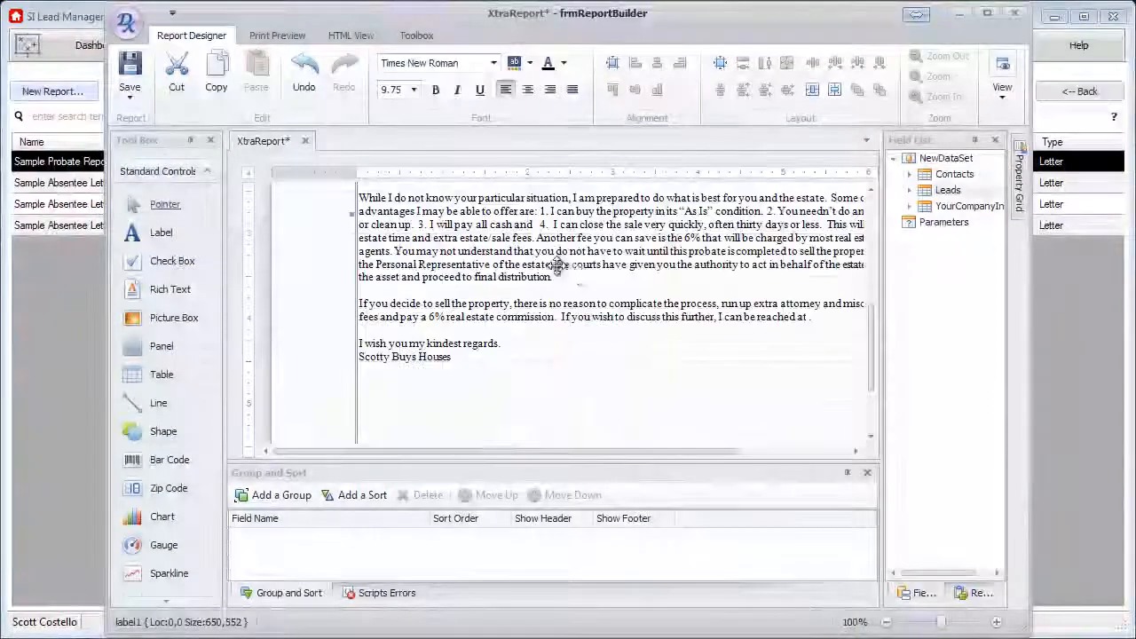
scroll(582, 278, "up", 5)
scroll(586, 280, "down", 2)
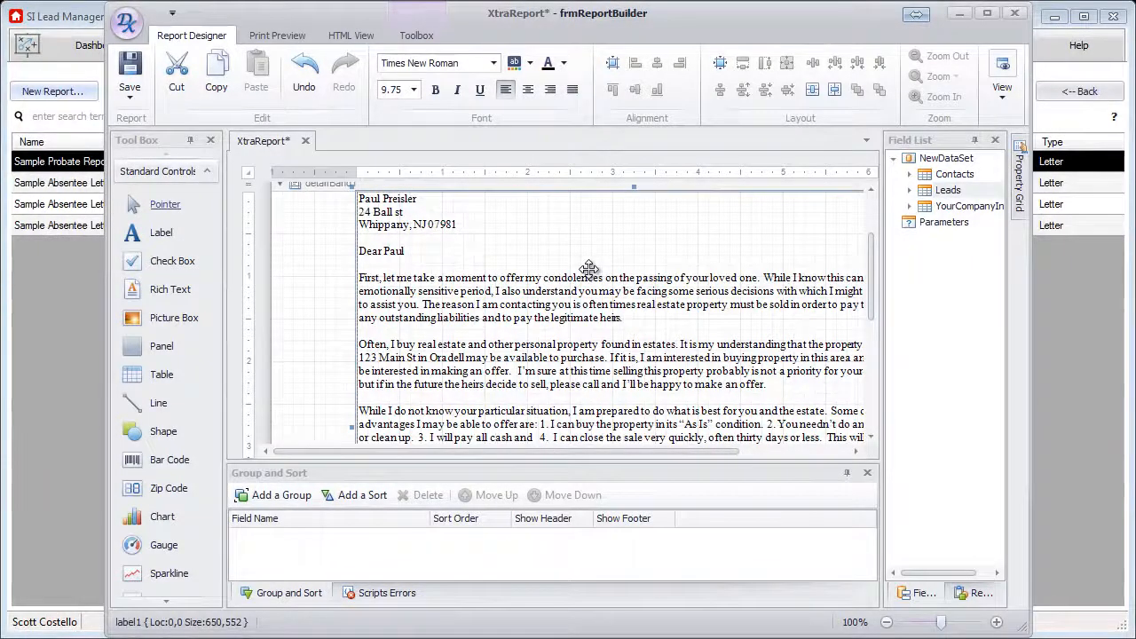
Step: Open the letter label's text for editing and show the Leads fields in a widened field list
double_click(411, 253)
left_click(418, 253)
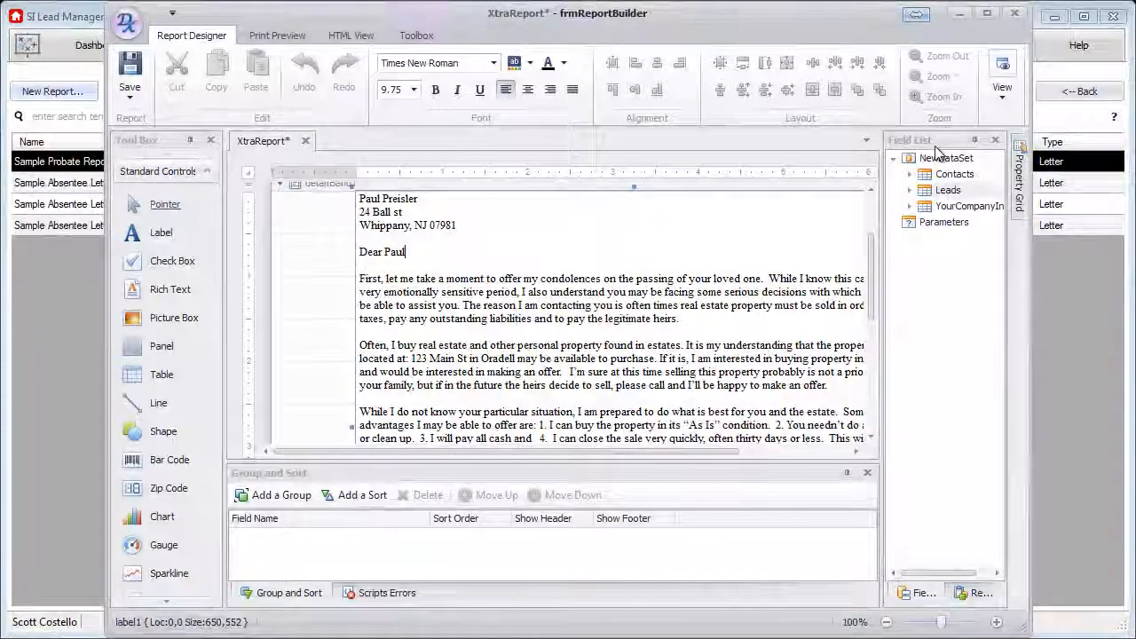
left_click(910, 192)
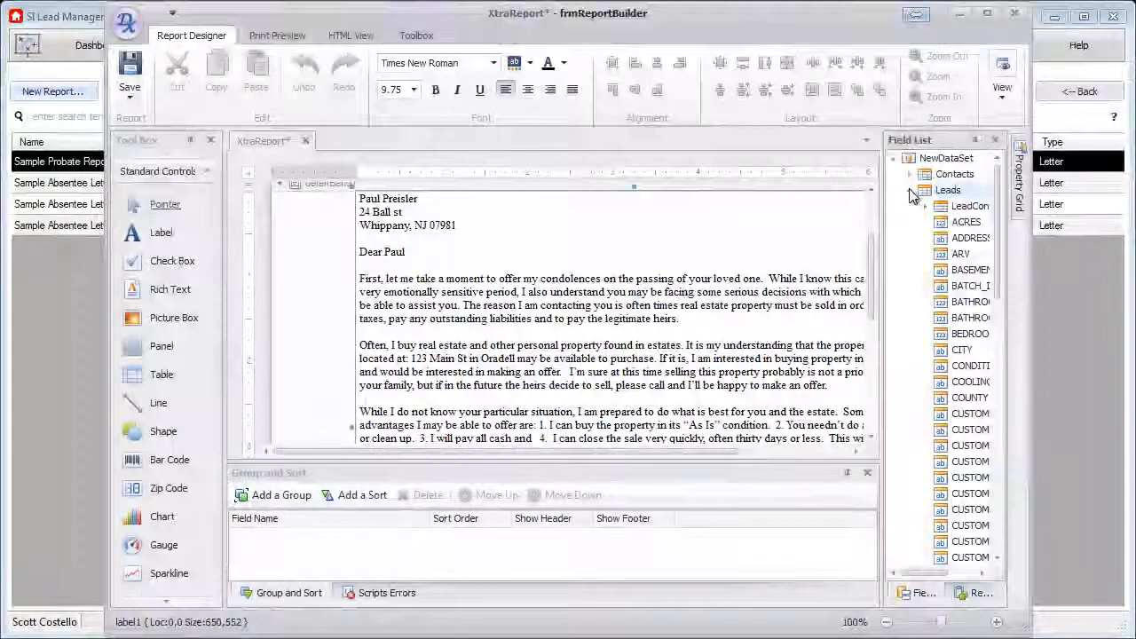
left_click_drag(885, 238, 824, 238)
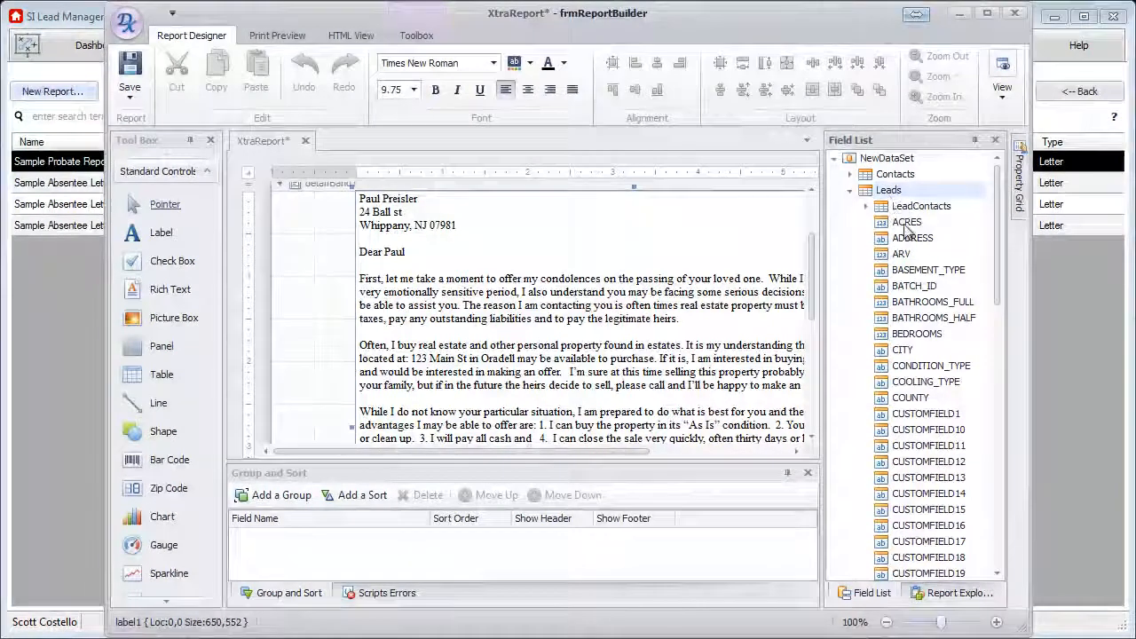
Step: Examine the data fields available under the Leads, LeadContacts and Contacts tables
left_click(907, 224)
scroll(907, 267, "down", 8)
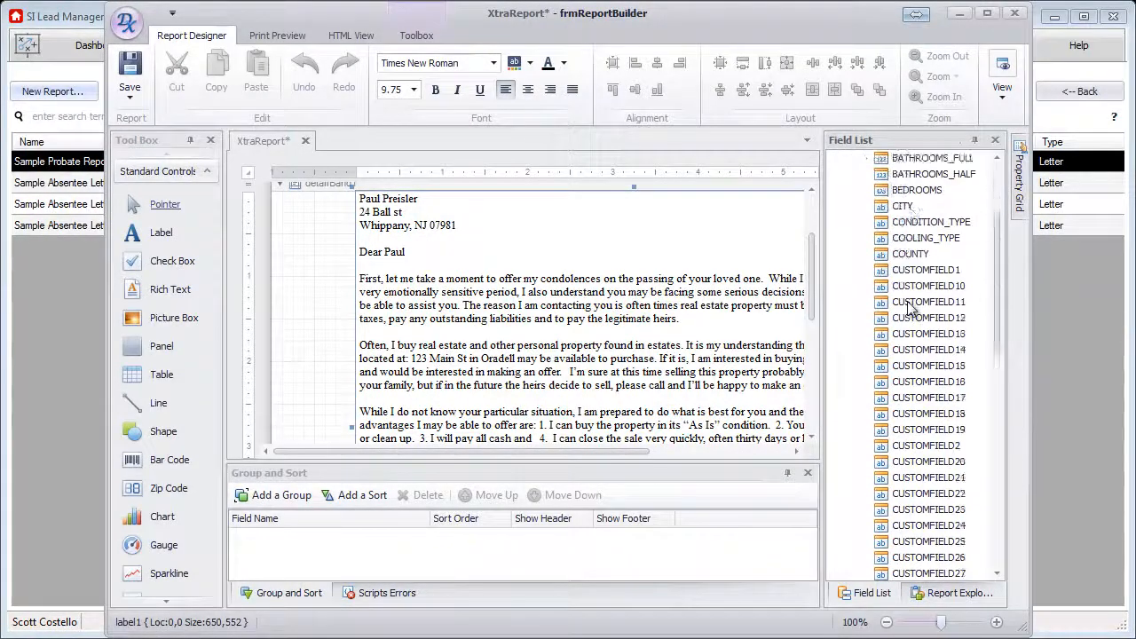
scroll(910, 306, "down", 7)
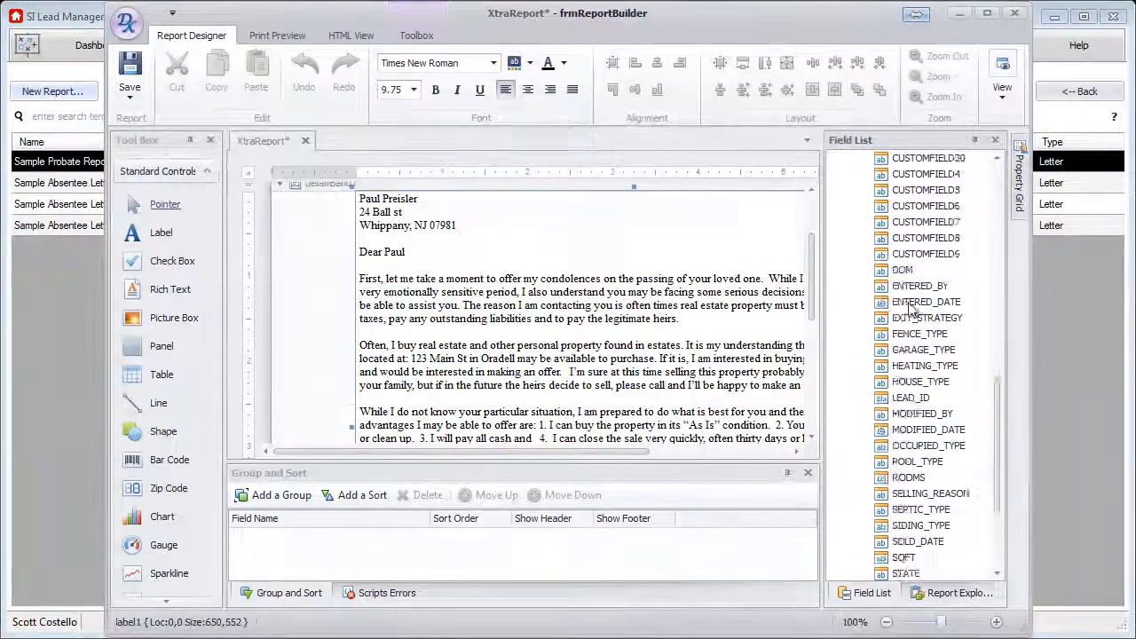
scroll(909, 302, "up", 13)
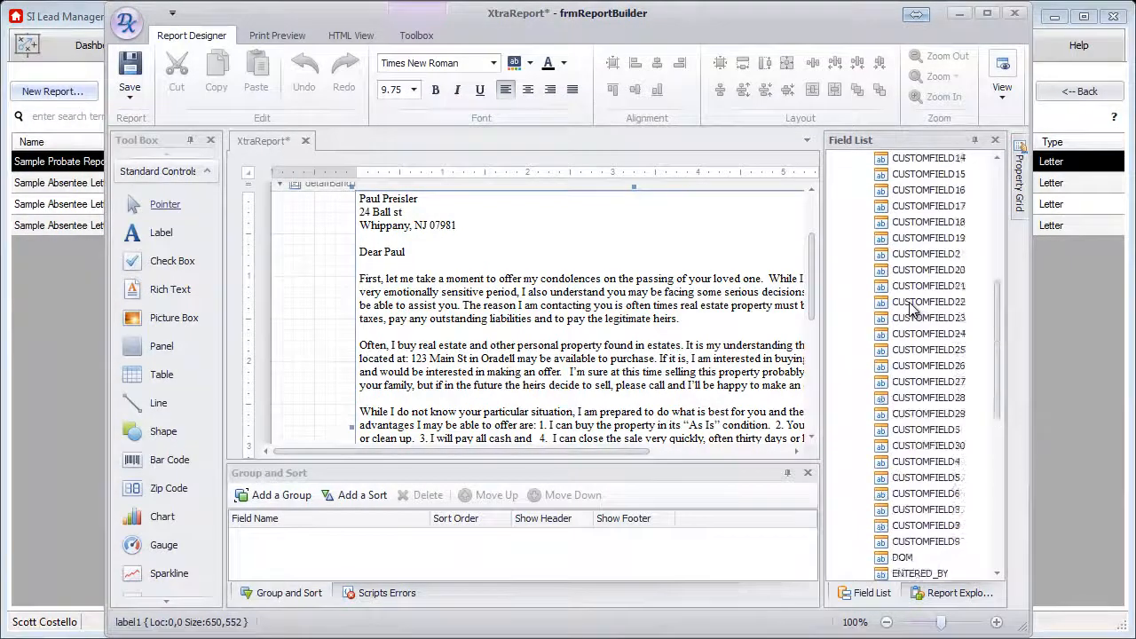
scroll(909, 301, "up", 1)
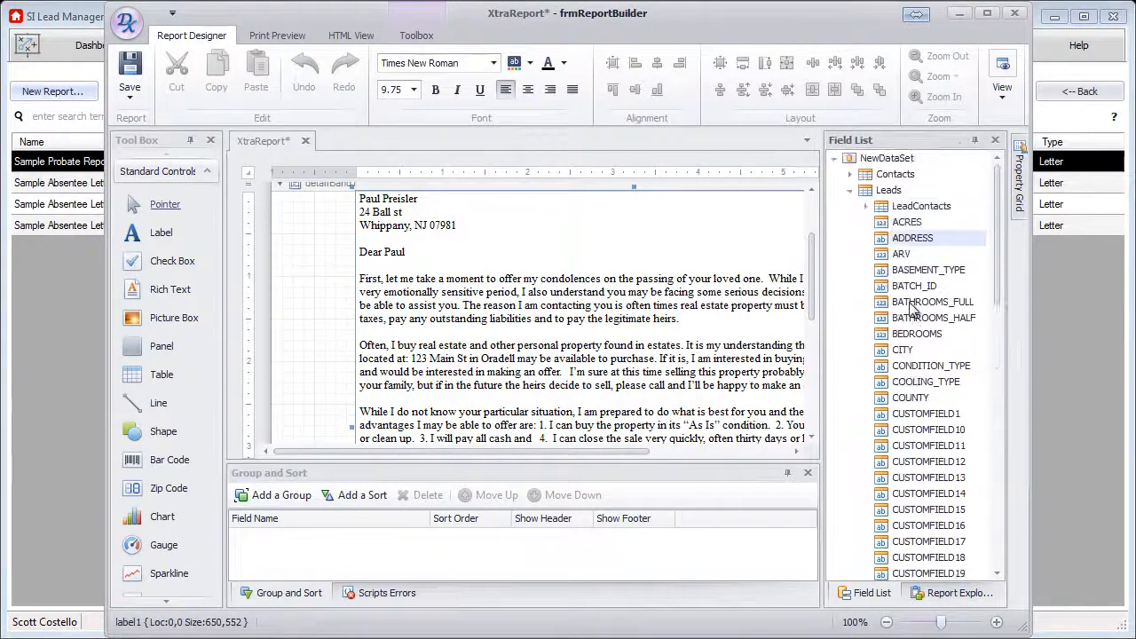
left_click(866, 208)
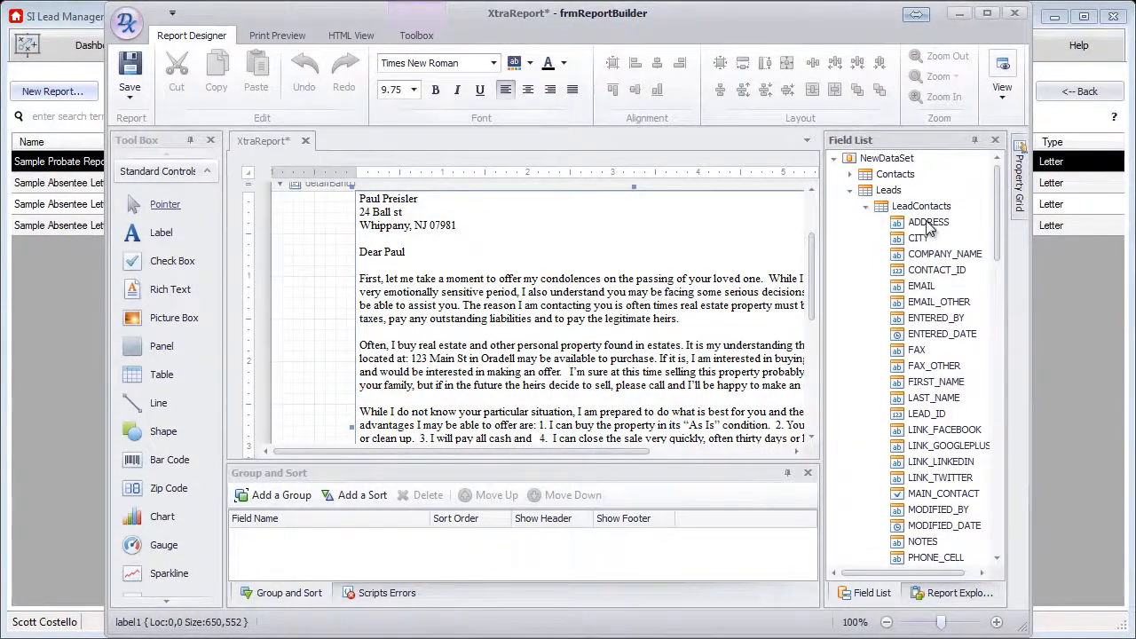
scroll(937, 365, "down", 4)
scroll(936, 364, "up", 4)
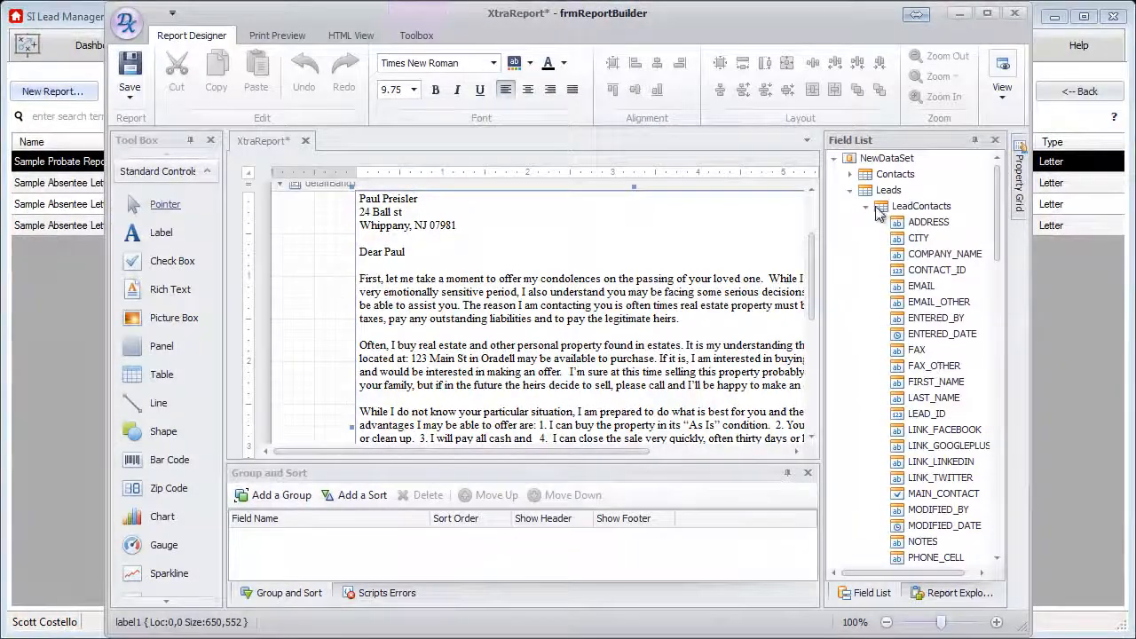
left_click(866, 208)
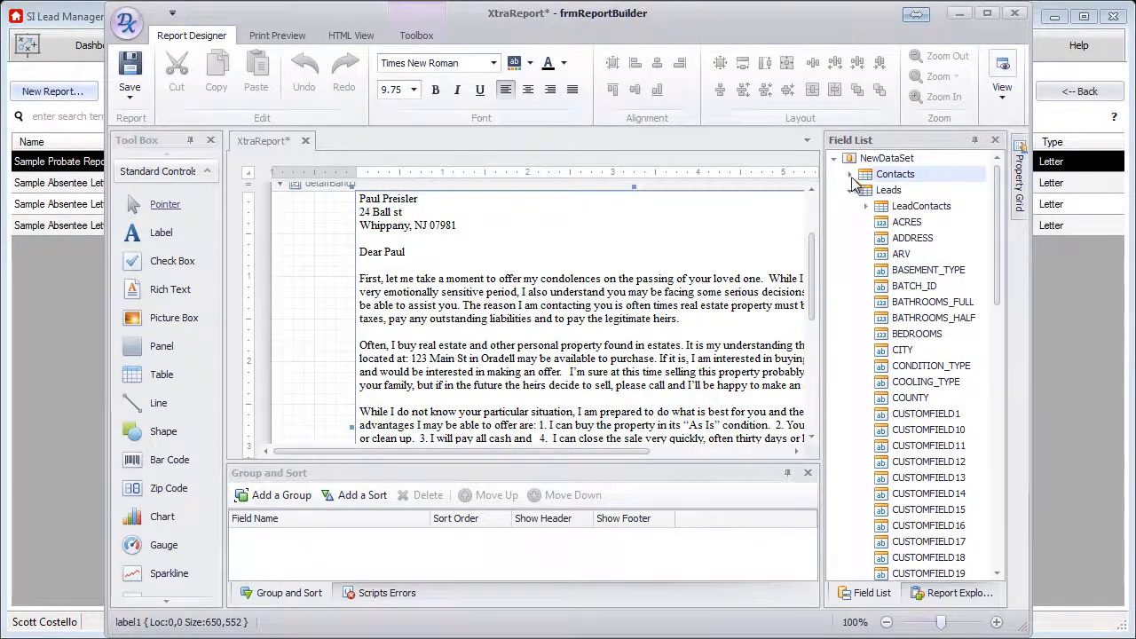
left_click(852, 176)
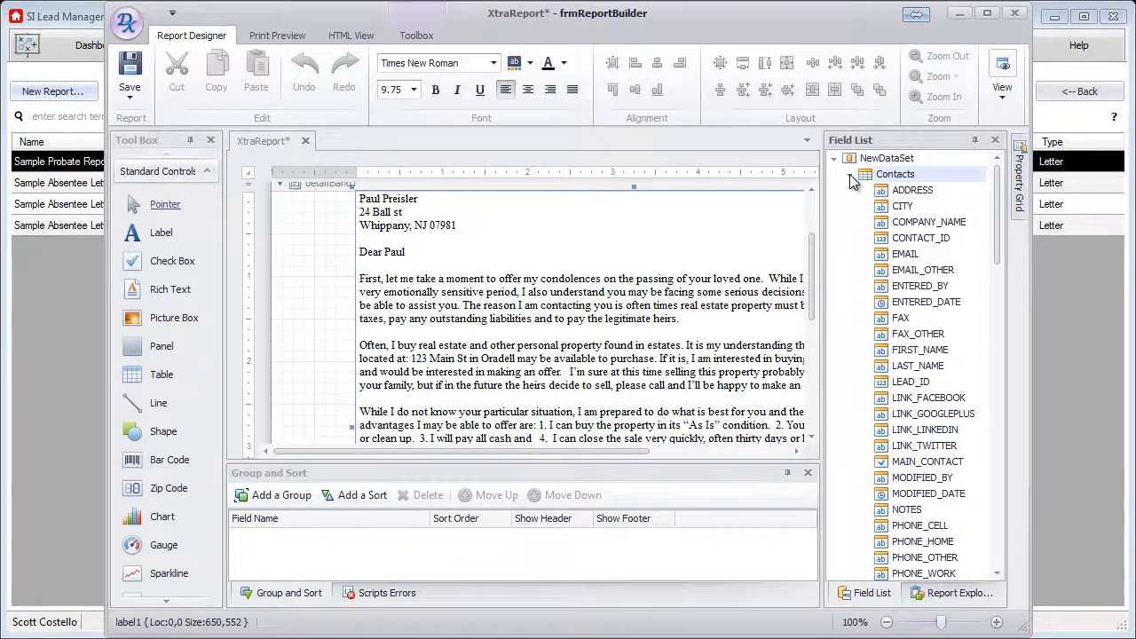
left_click(850, 175)
left_click(850, 190)
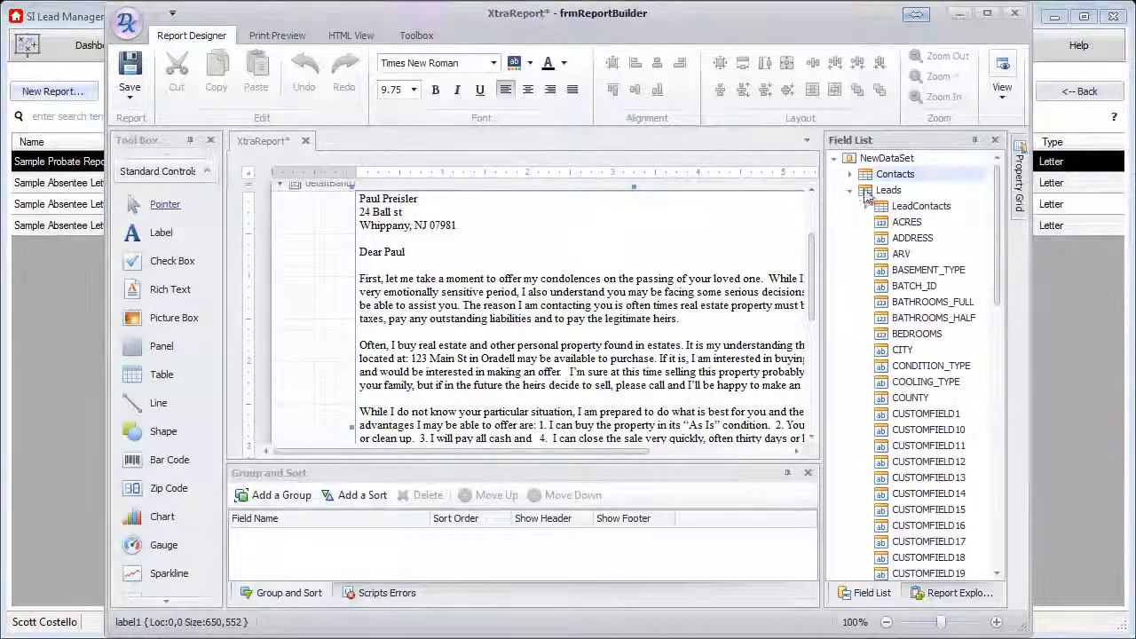
left_click(905, 223)
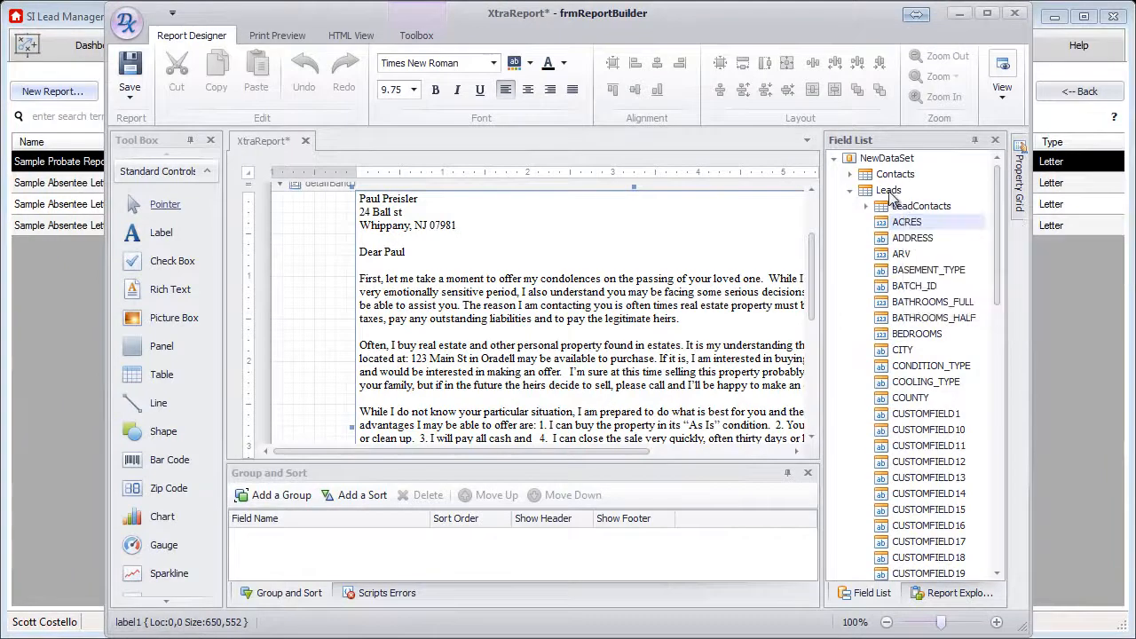
left_click(891, 194)
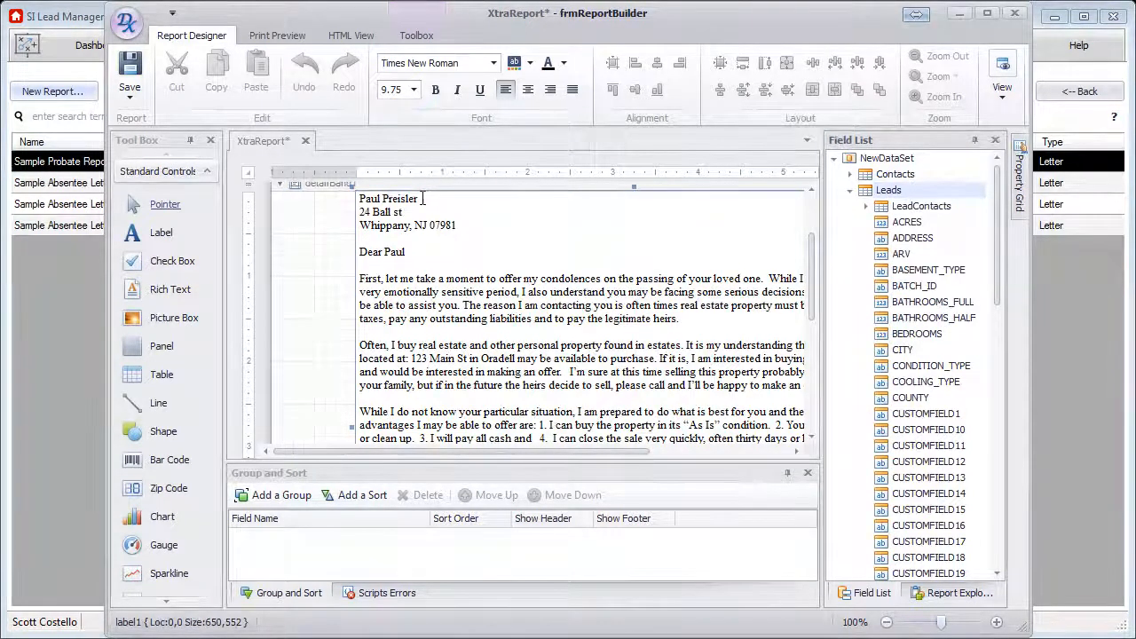
Step: Replace the recipient's name atop the letter with the LeadContacts FIRST_NAME and LAST_NAME fields, separated by a space
left_click(866, 206)
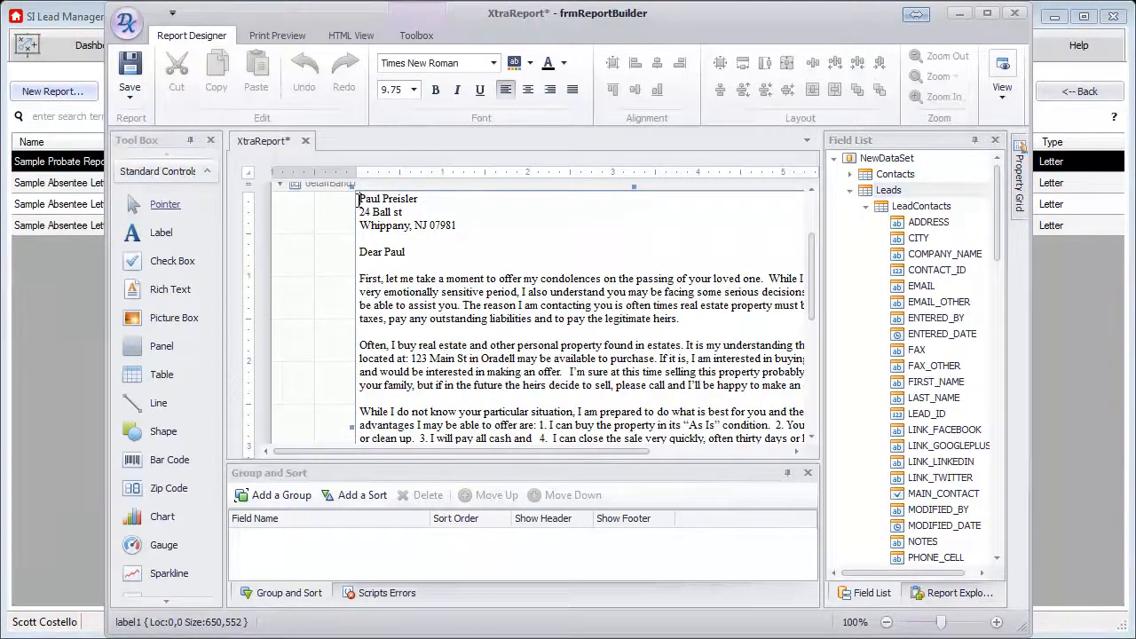
left_click_drag(358, 201, 421, 201)
key("Delete")
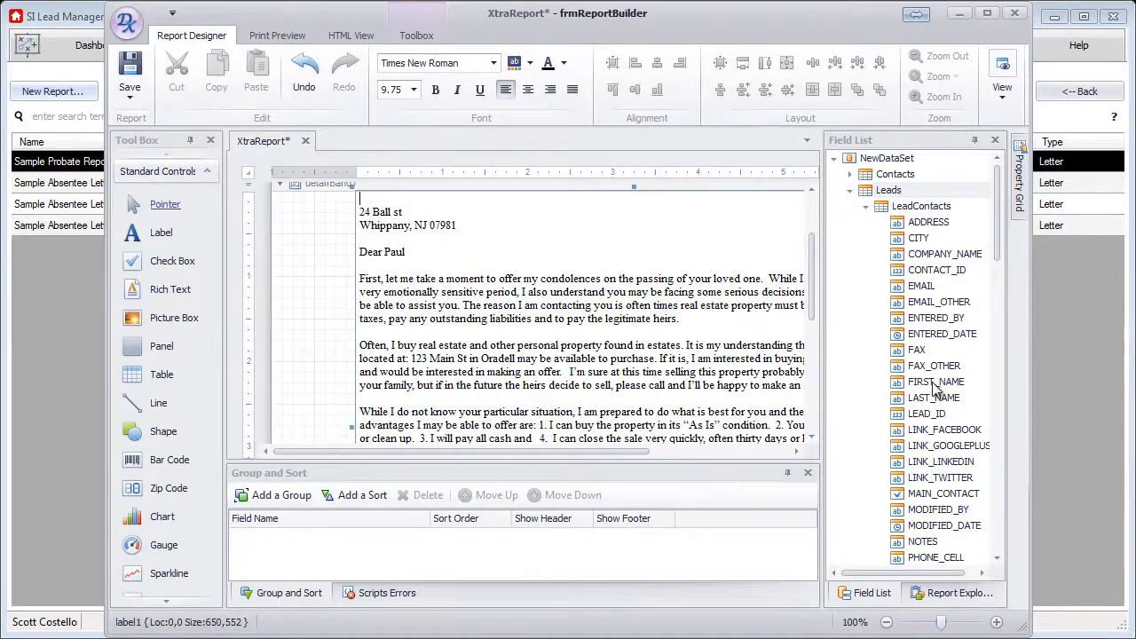
left_click_drag(937, 384, 398, 206)
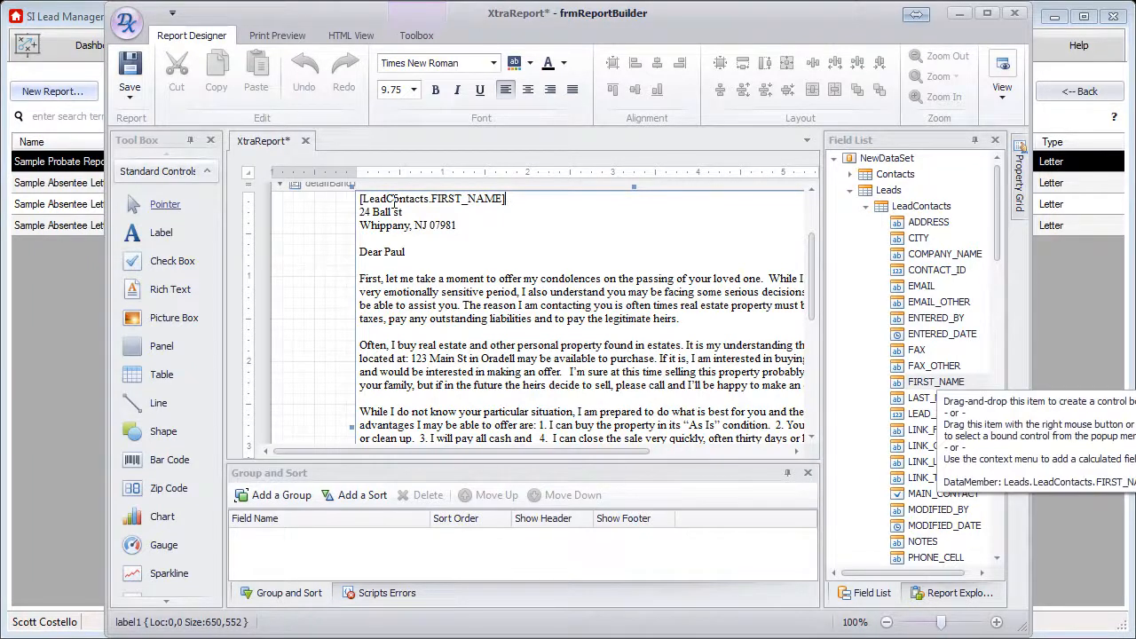
left_click_drag(937, 400, 566, 200)
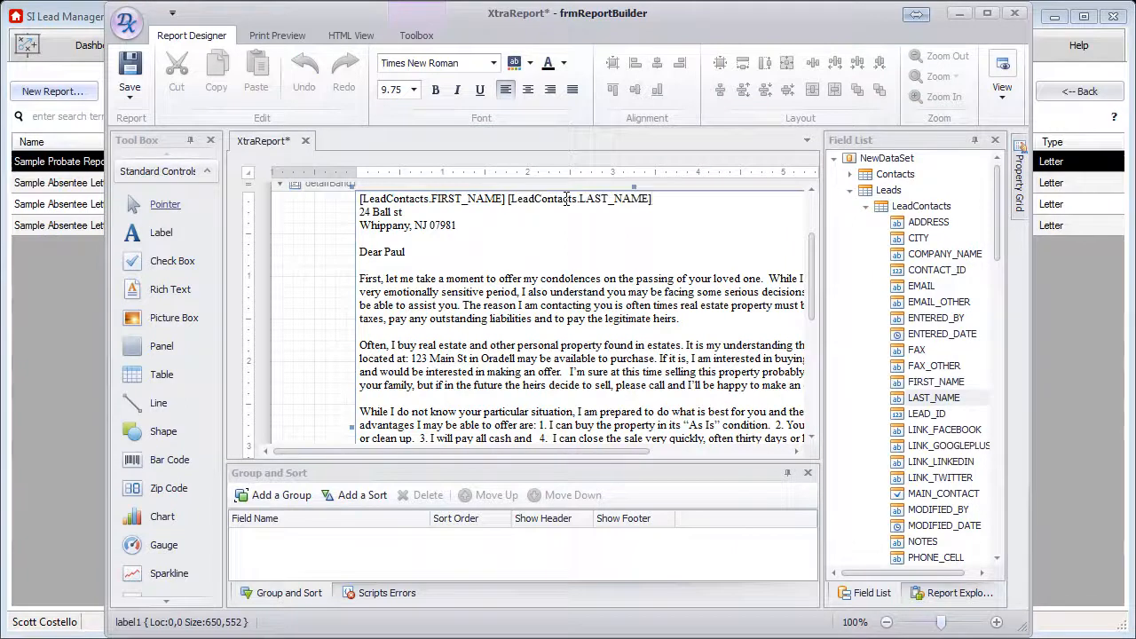
Step: Replace the recipient's street address line with the LeadContacts ADDRESS field
left_click_drag(404, 213, 334, 220)
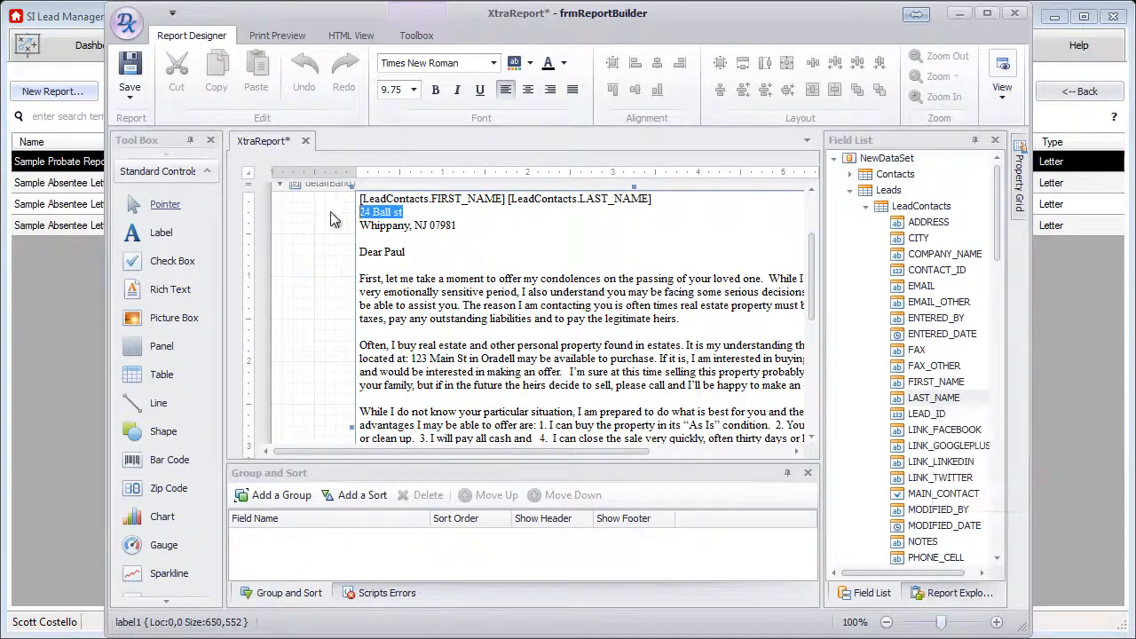
key("Delete")
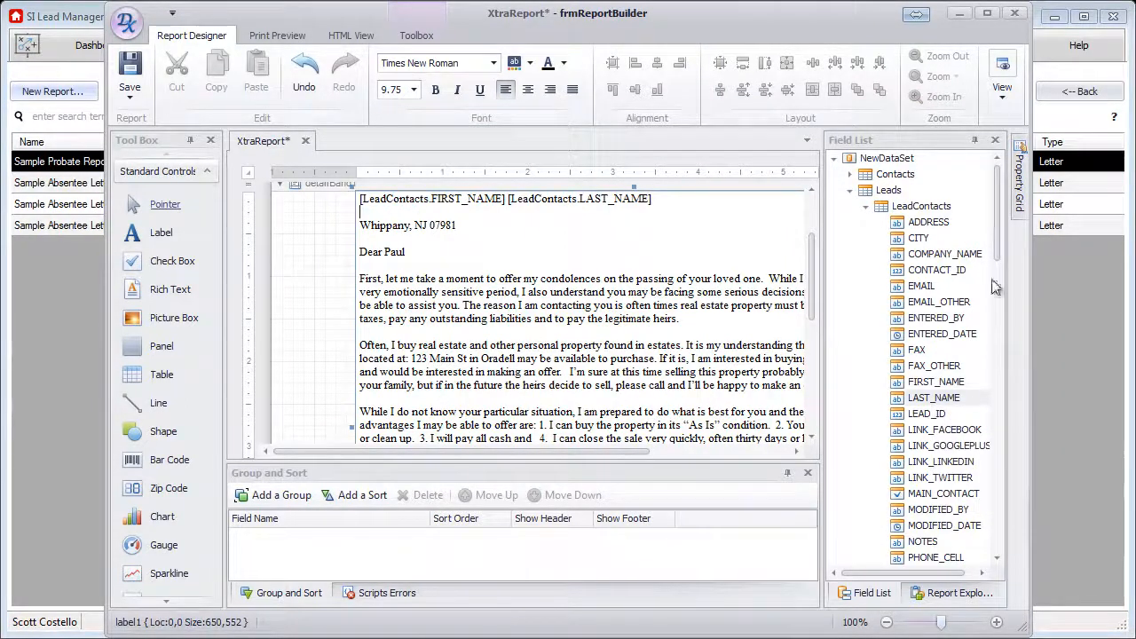
left_click_drag(1001, 241, 1000, 246)
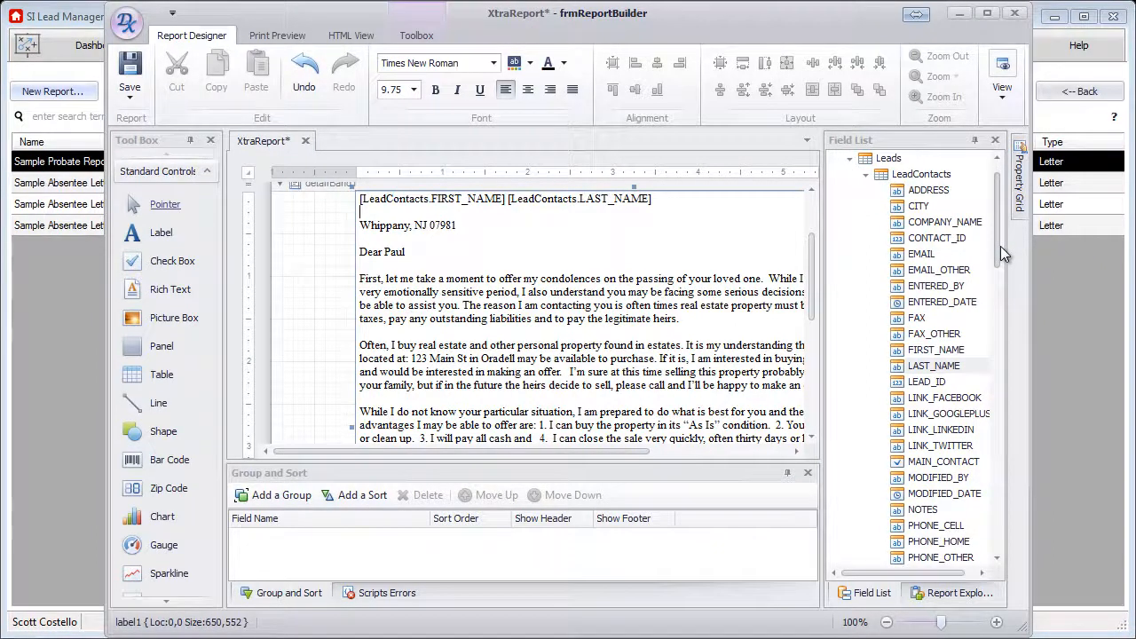
left_click_drag(928, 190, 358, 229)
Step: Replace the recipient's city line with the LeadContacts CITY, STATE and ZIP fields, and the name after "Dear" with the LeadContacts FIRST_NAME field
key("Delete")
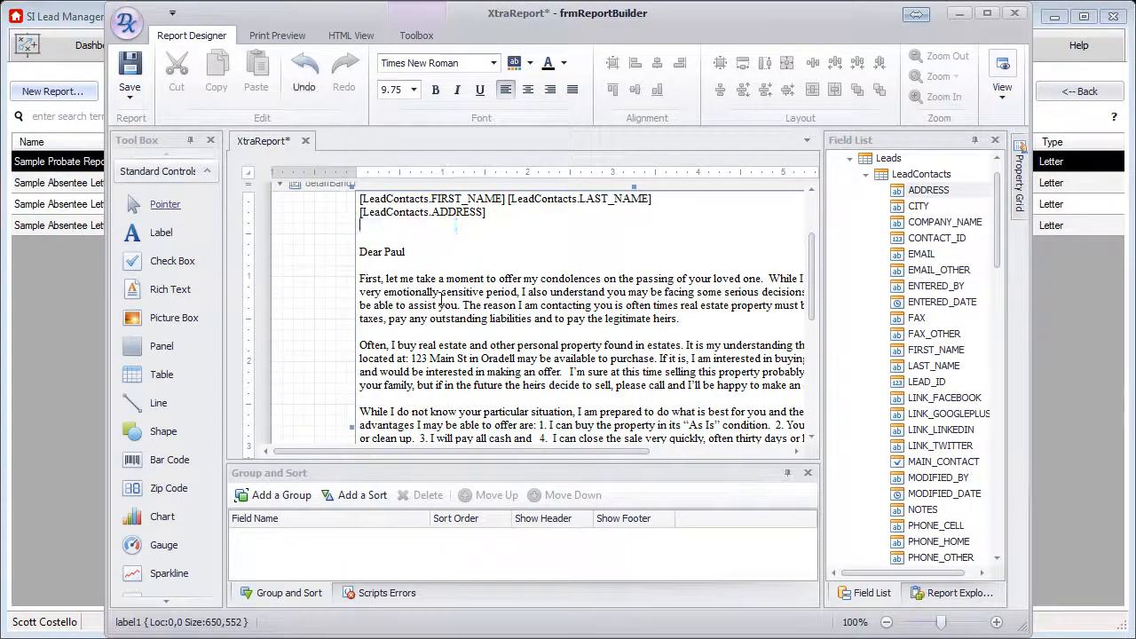
left_click_drag(917, 207, 441, 224)
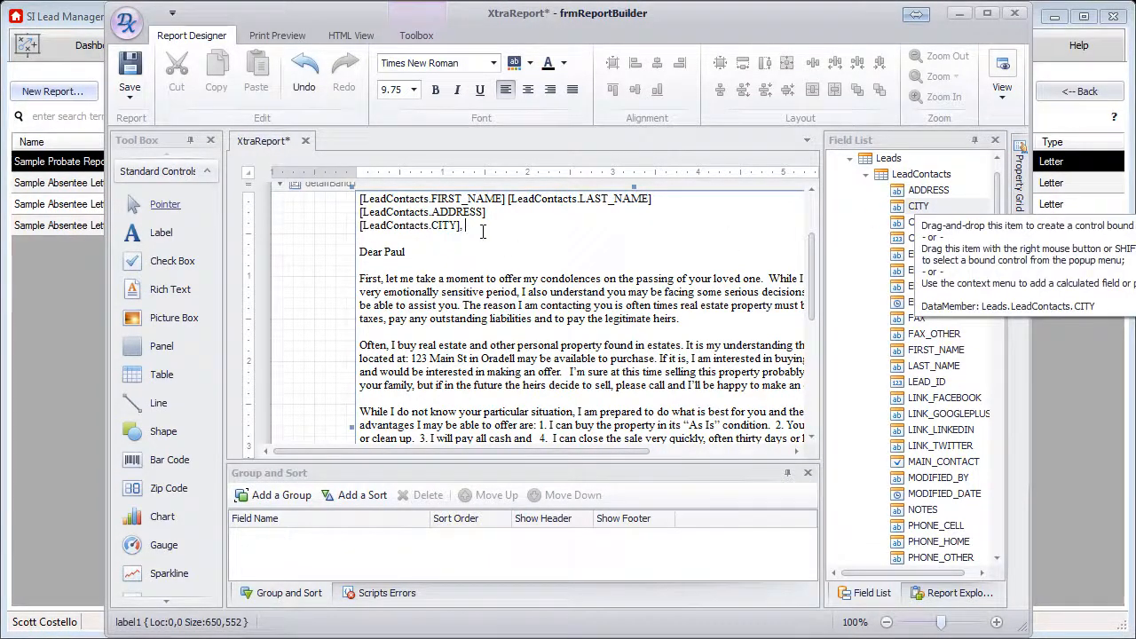
left_click_drag(999, 245, 1003, 301)
left_click_drag(922, 430, 514, 233)
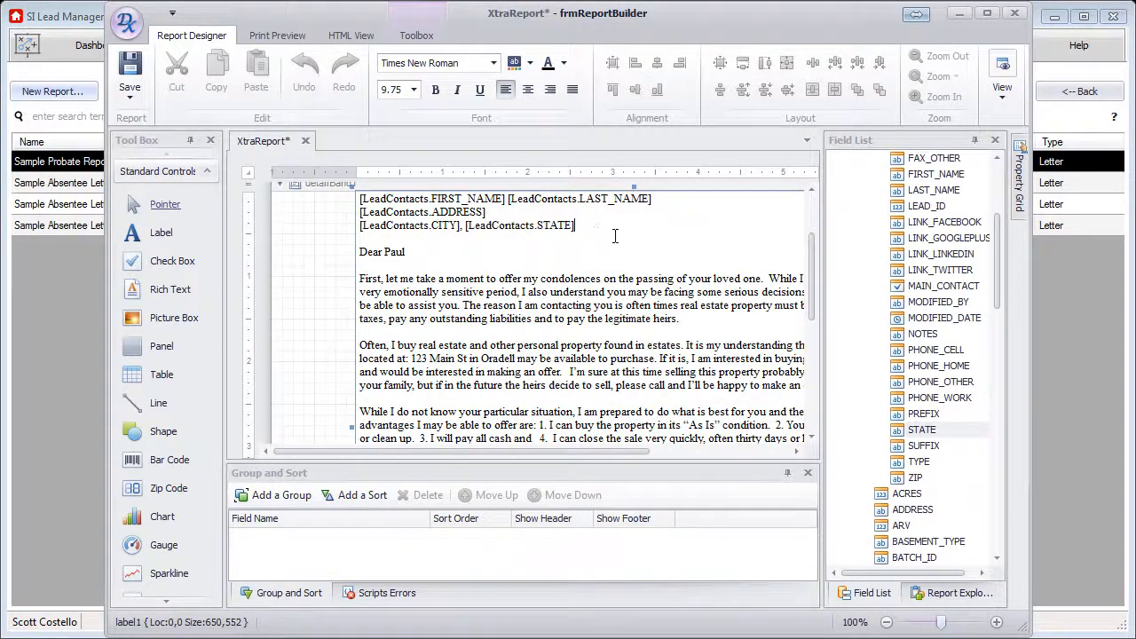
left_click_drag(917, 478, 626, 227)
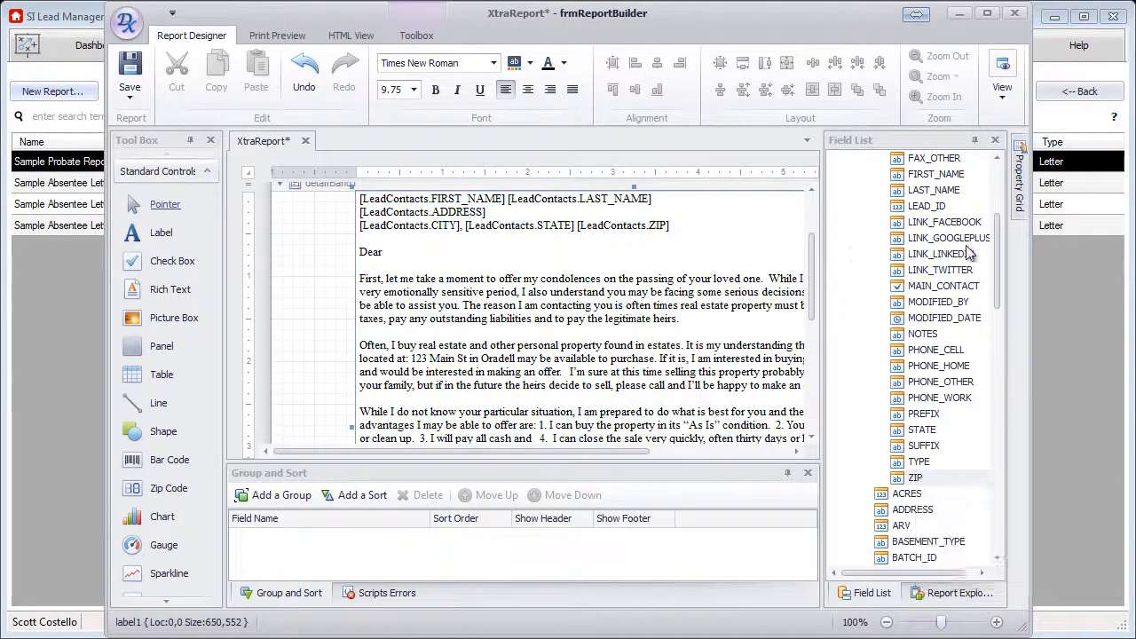
scroll(997, 239, "up", 5)
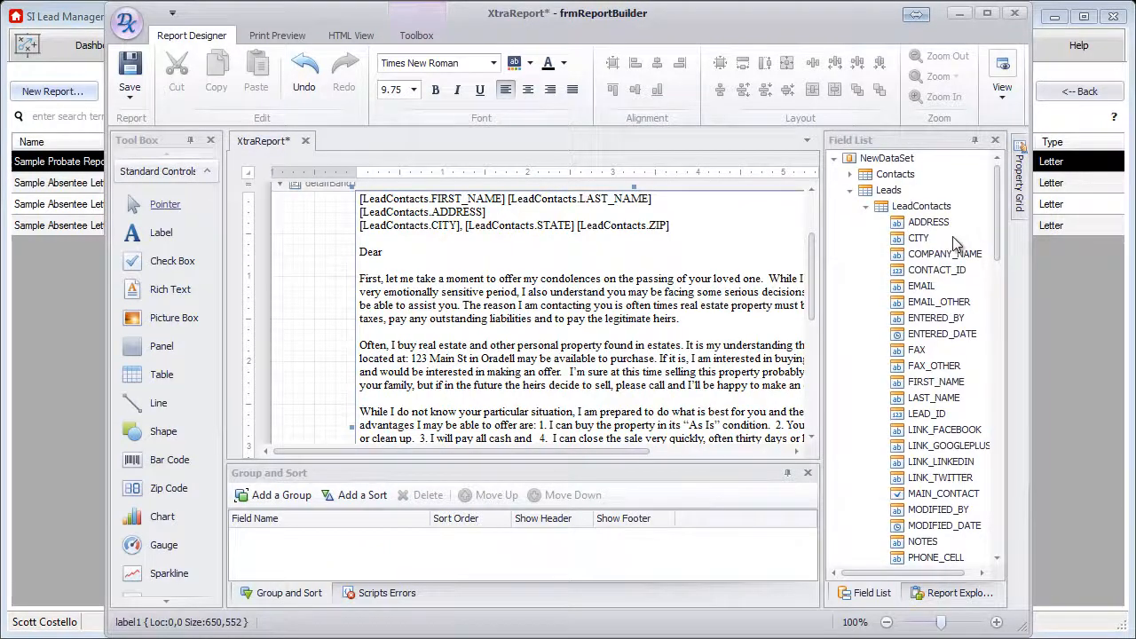
left_click_drag(934, 382, 443, 264)
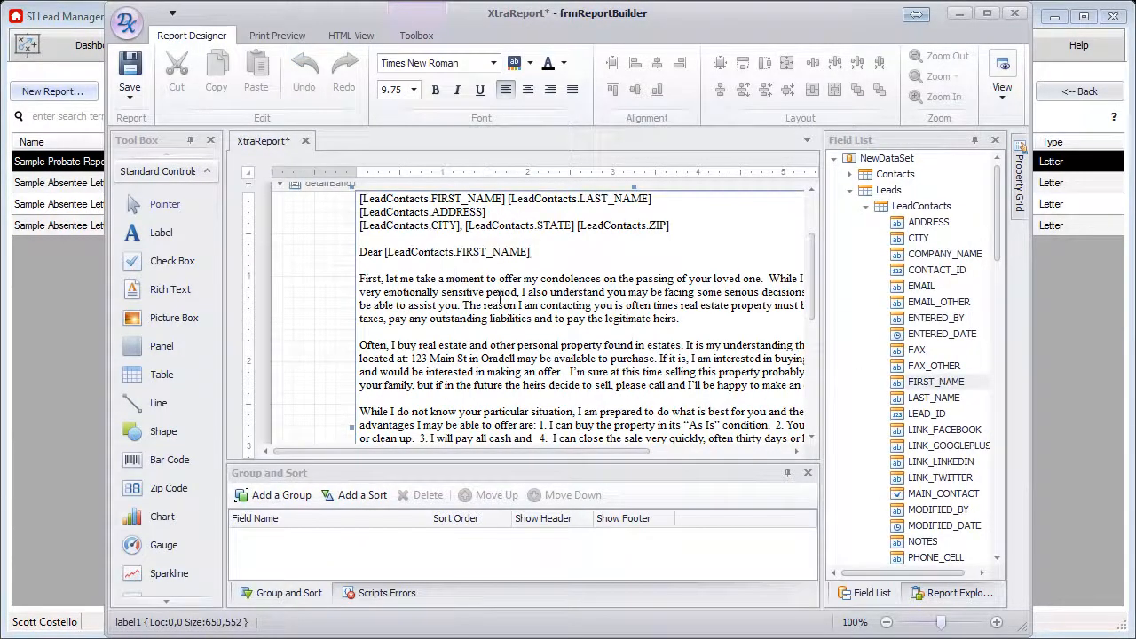
Step: Replace the property's street address after "located at:" in the second paragraph with the ADDRESS field directly under Leads
left_click_drag(510, 456, 561, 473)
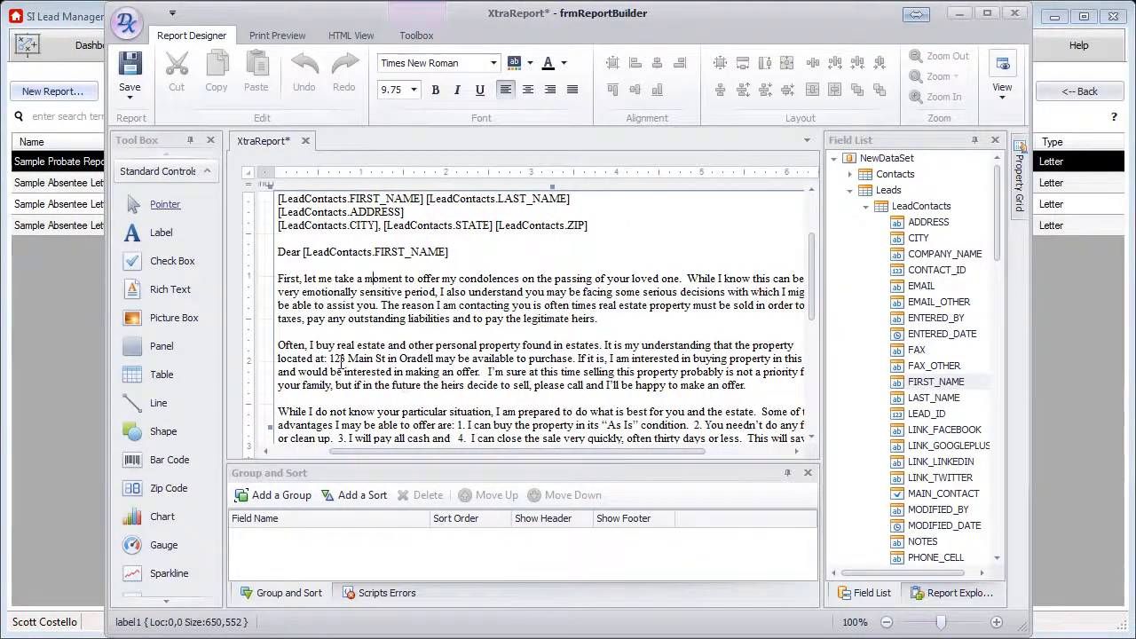
left_click_drag(332, 359, 384, 361)
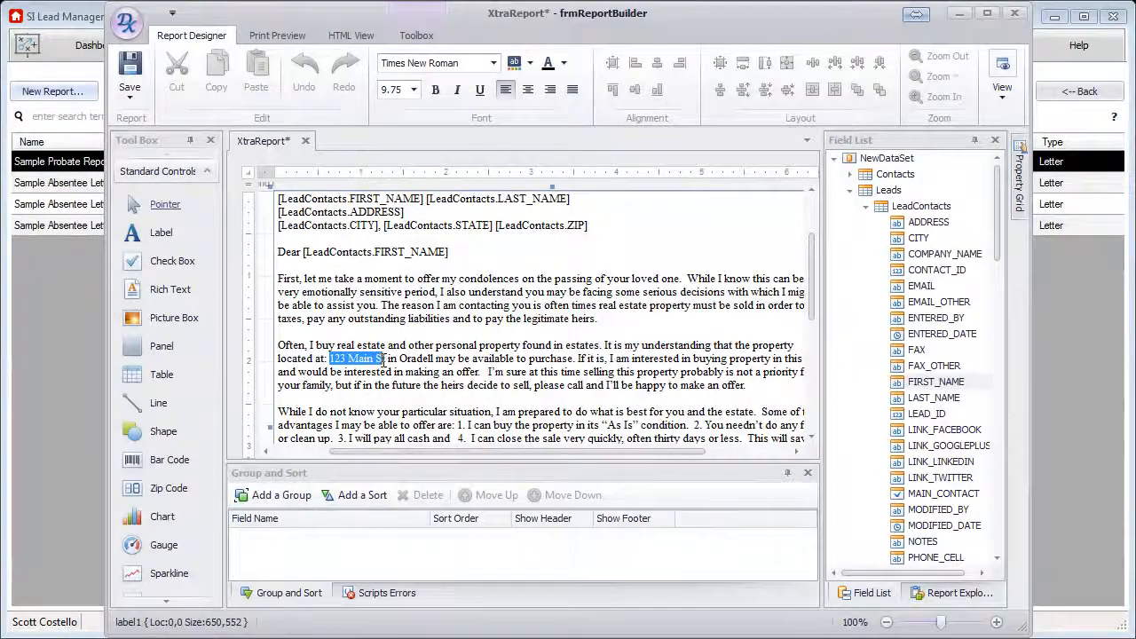
key("Delete")
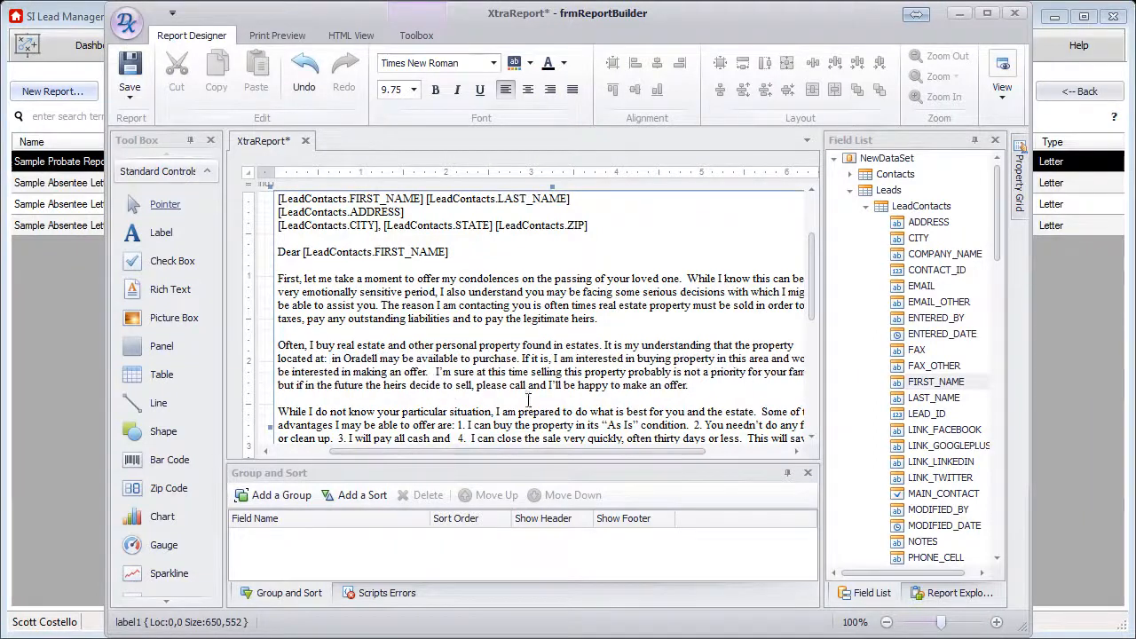
left_click(866, 206)
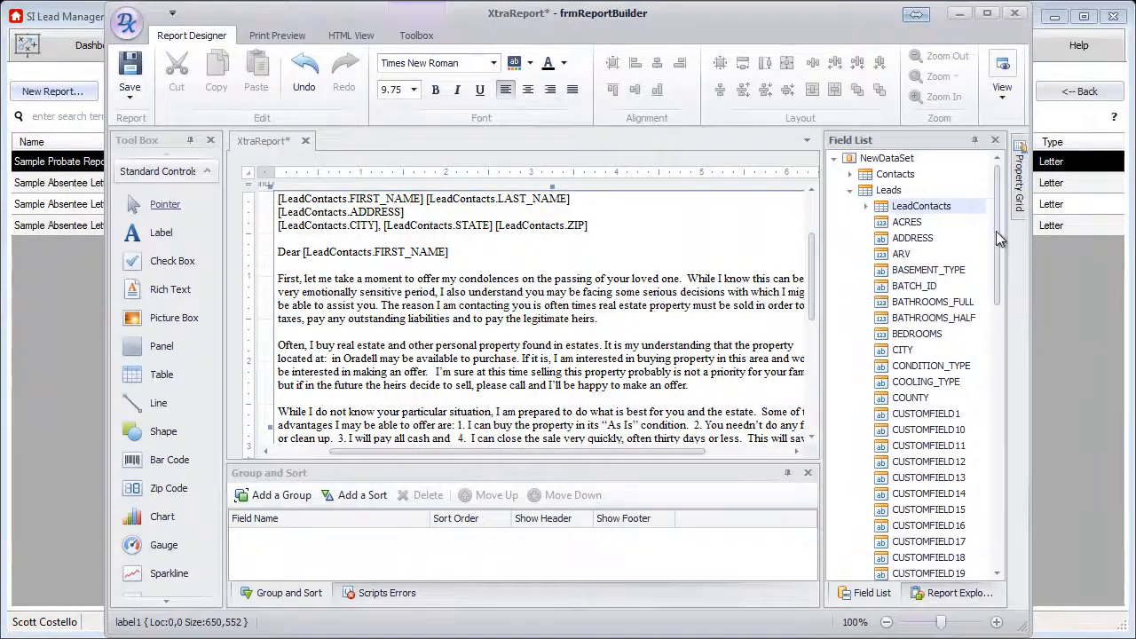
scroll(997, 233, "down", 1)
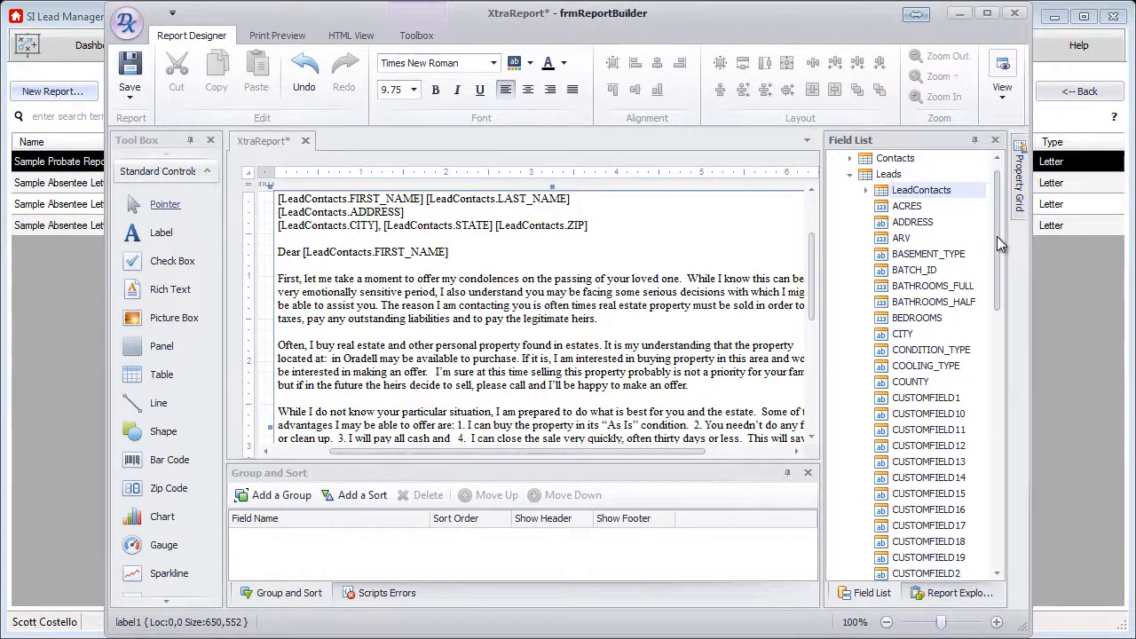
left_click_drag(910, 222, 328, 360)
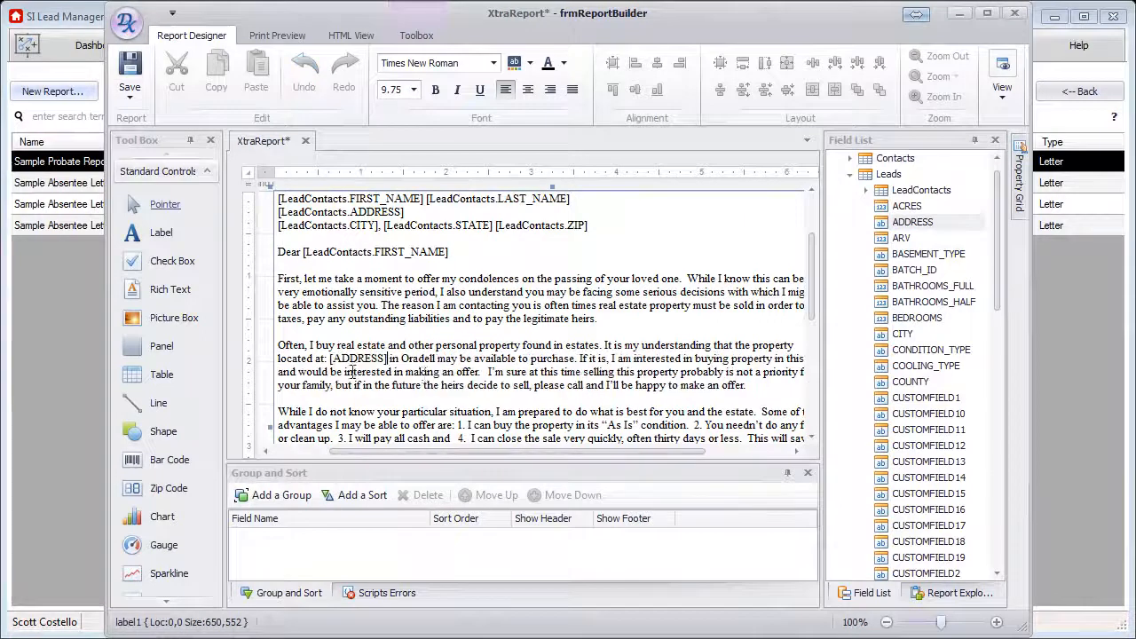
Step: Replace the property's city name after the ADDRESS field in the second paragraph with the CITY field directly under Leads
double_click(417, 359)
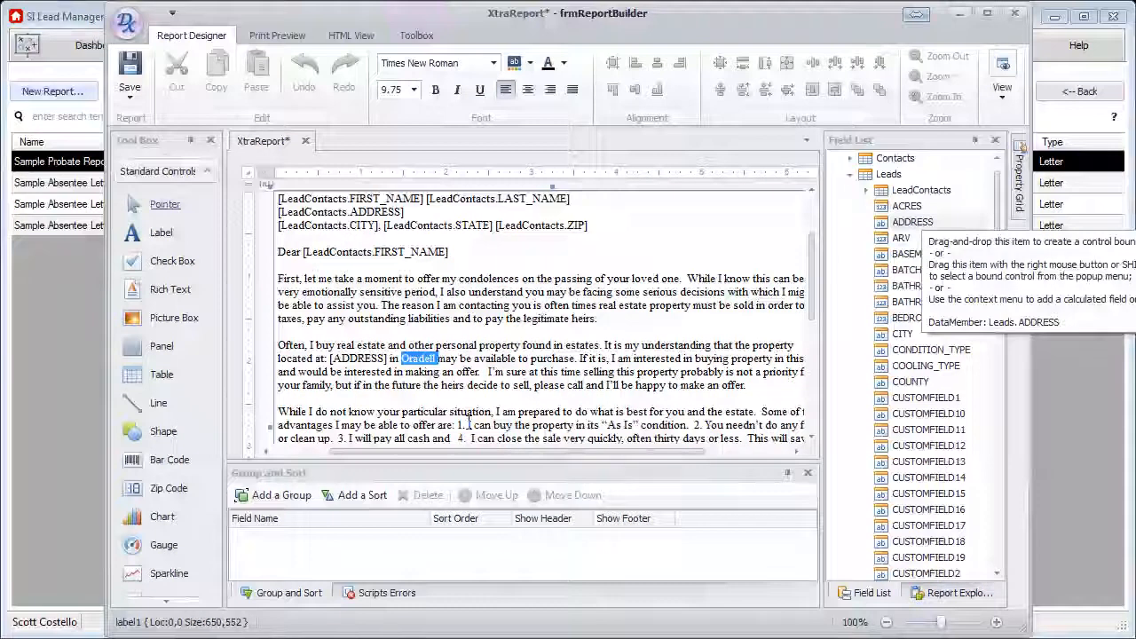
key("Delete")
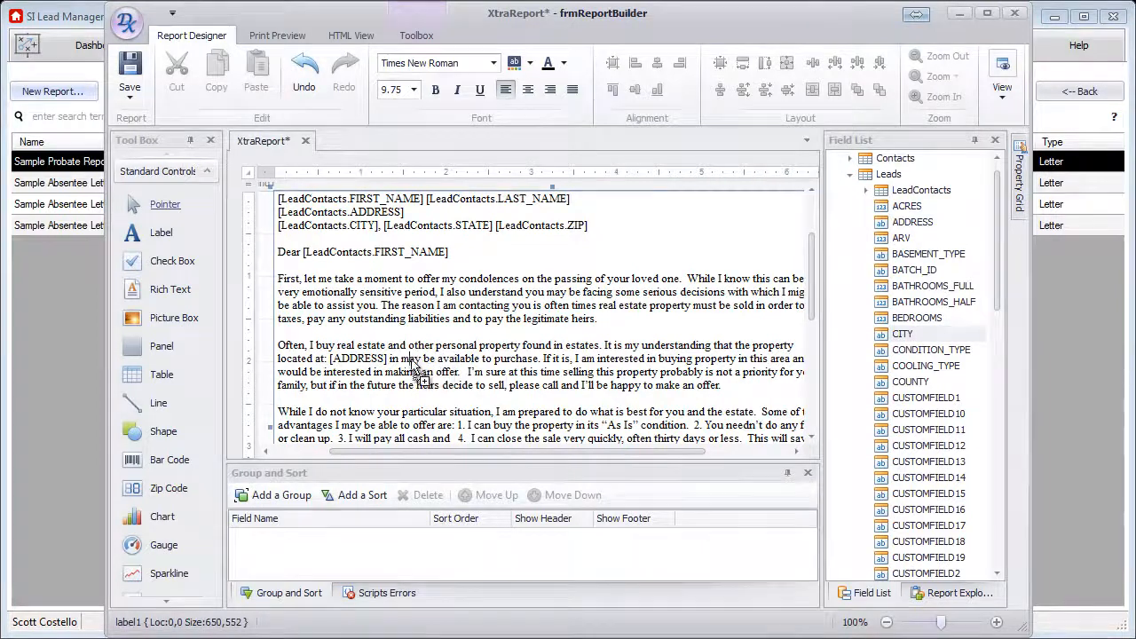
left_click_drag(402, 363, 401, 359)
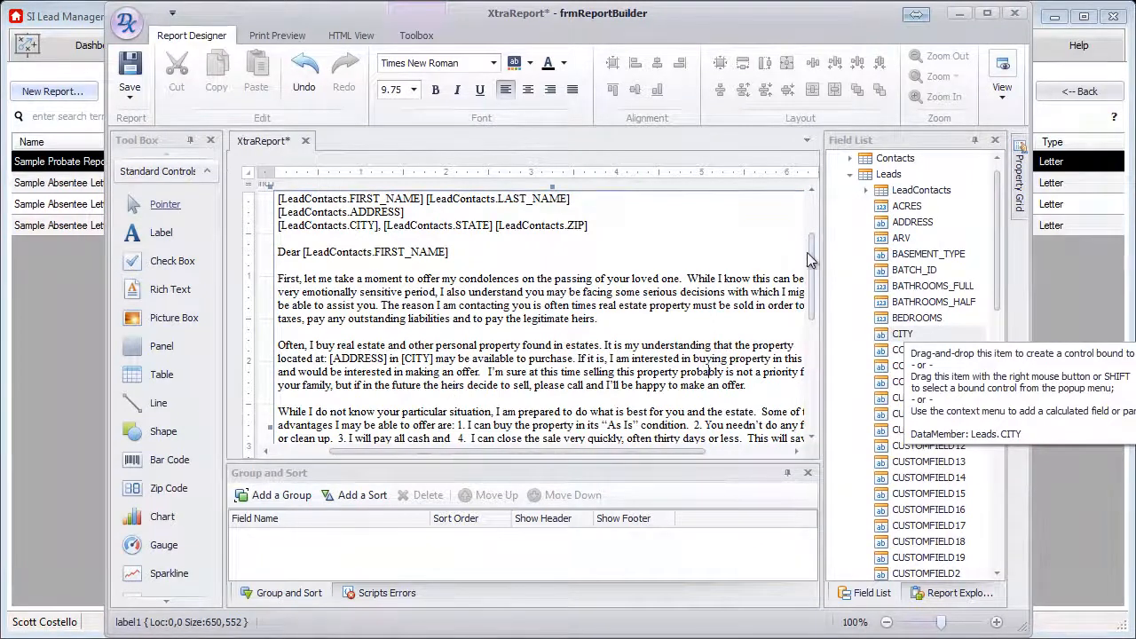
Step: Replace the company name under "I wish you my kindest regards." with the YourCompanyInfo COMPANYNAME field, and add the PHONE field on the line below
scroll(810, 267, "down", 5)
left_click_drag(819, 297, 816, 325)
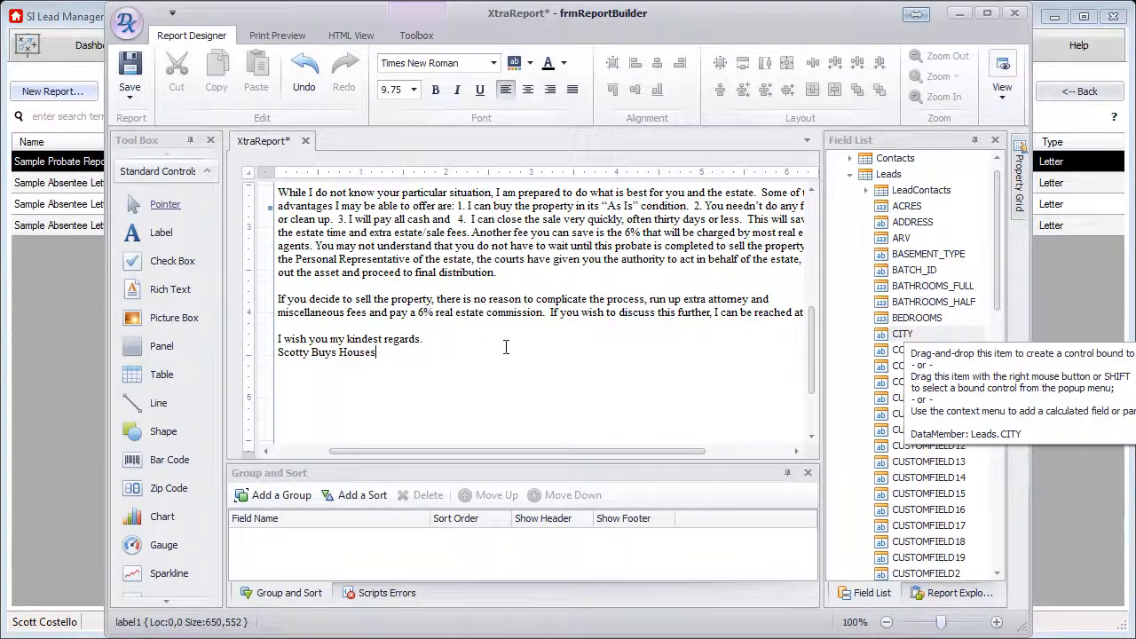
left_click_drag(543, 451, 498, 454)
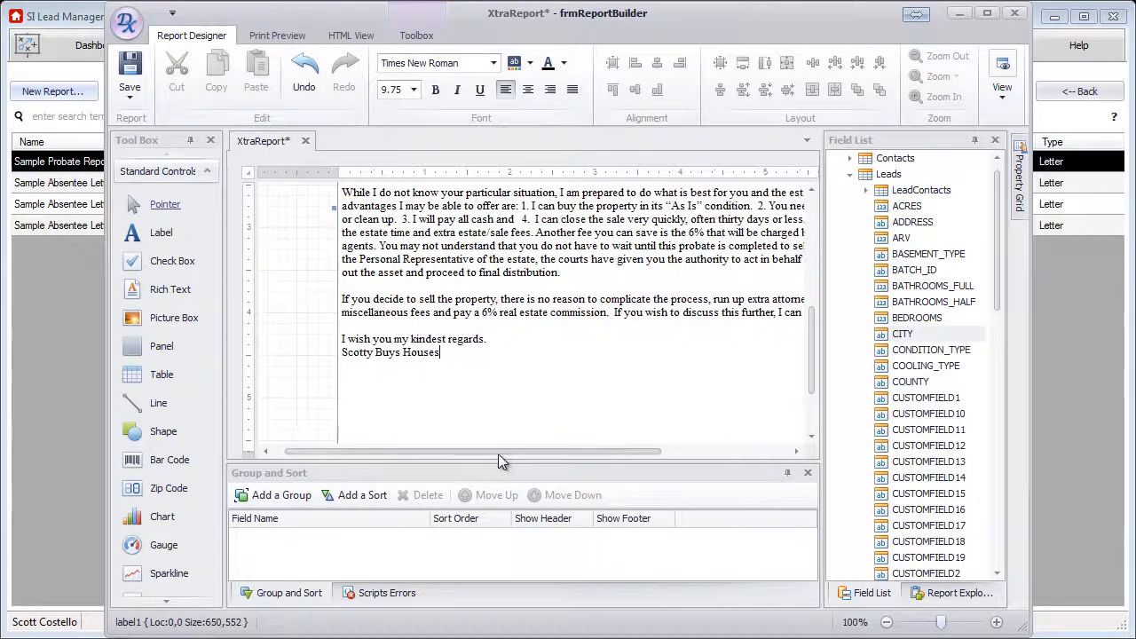
left_click(461, 353)
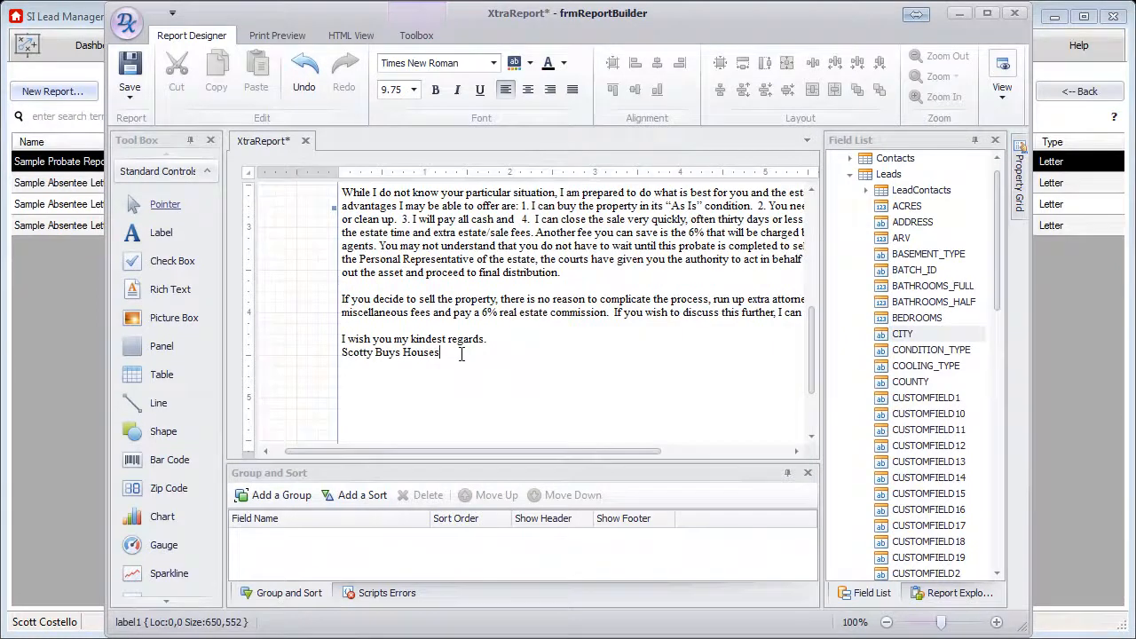
left_click_drag(453, 351, 341, 352)
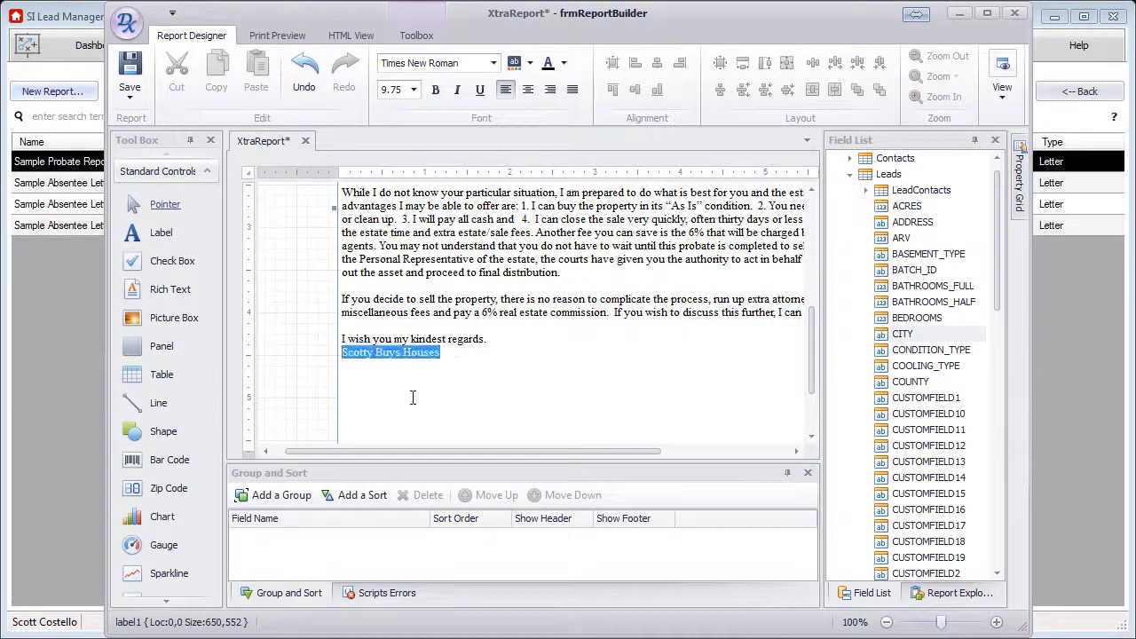
key("Delete")
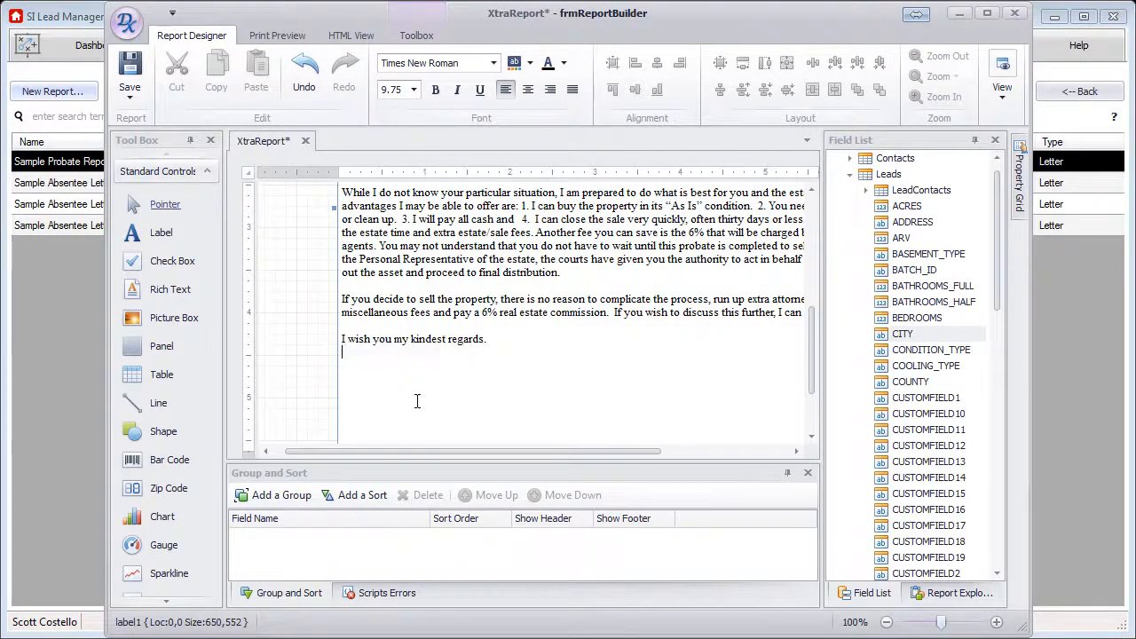
left_click(849, 176)
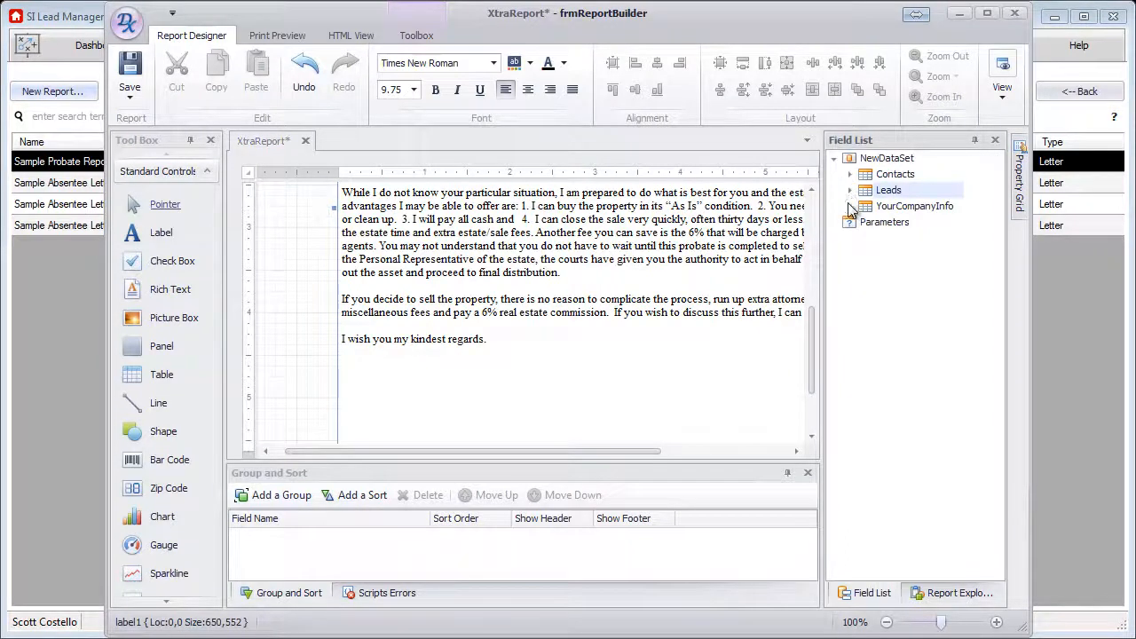
left_click(850, 207)
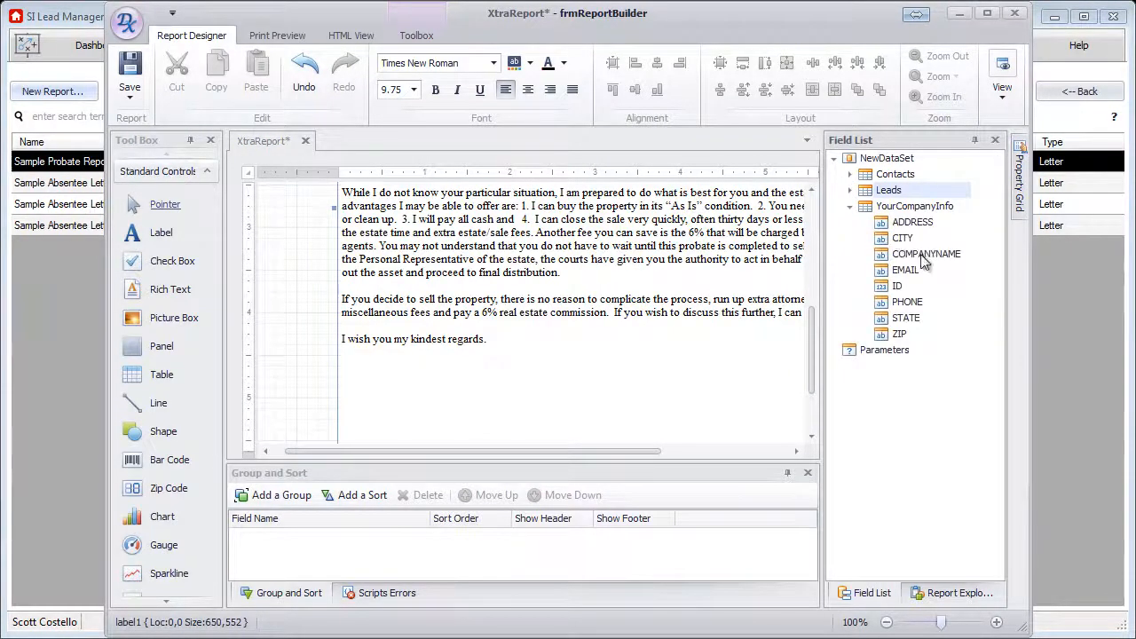
left_click_drag(923, 257, 499, 358)
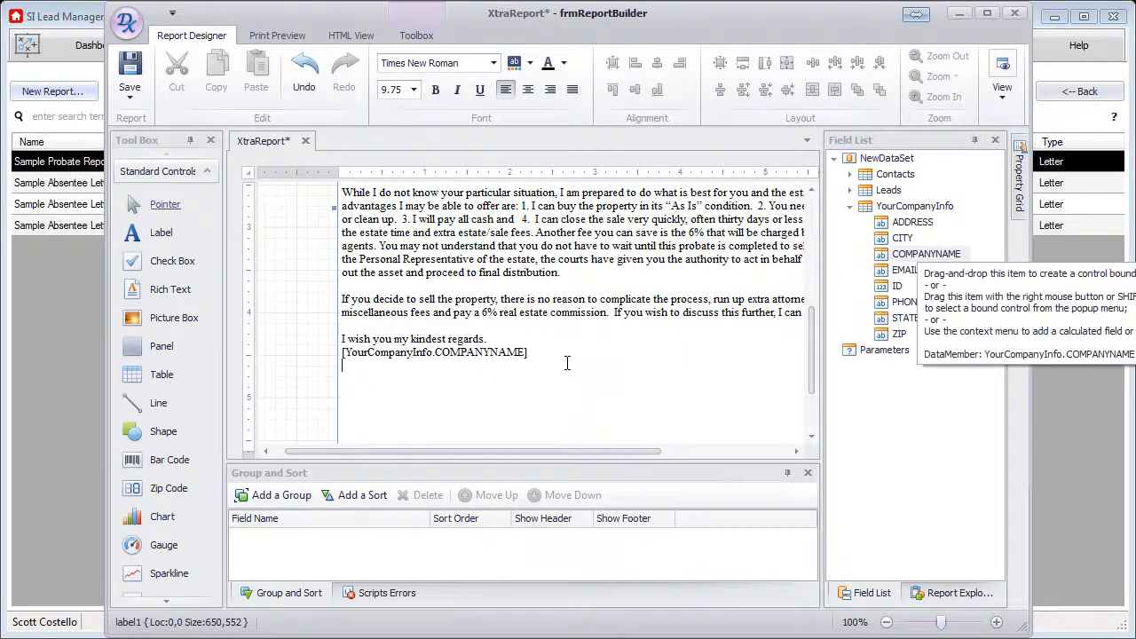
left_click_drag(921, 306, 596, 370)
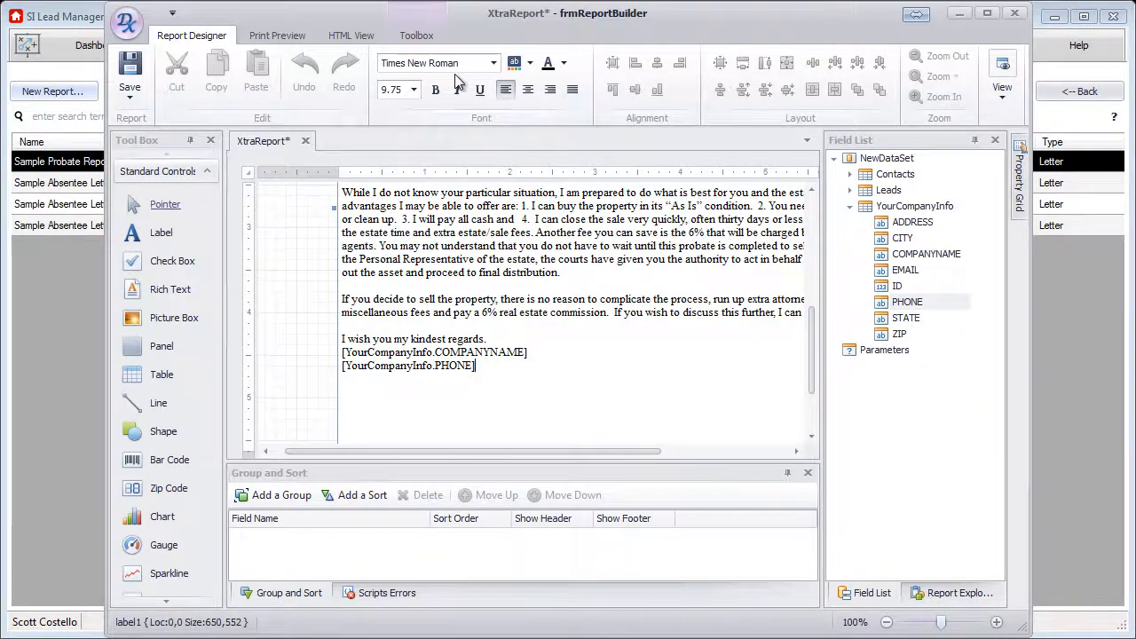
Step: Preview the merged letters and check the filled-in recipient, property and signature details and where each letter starts on the pages
left_click(293, 40)
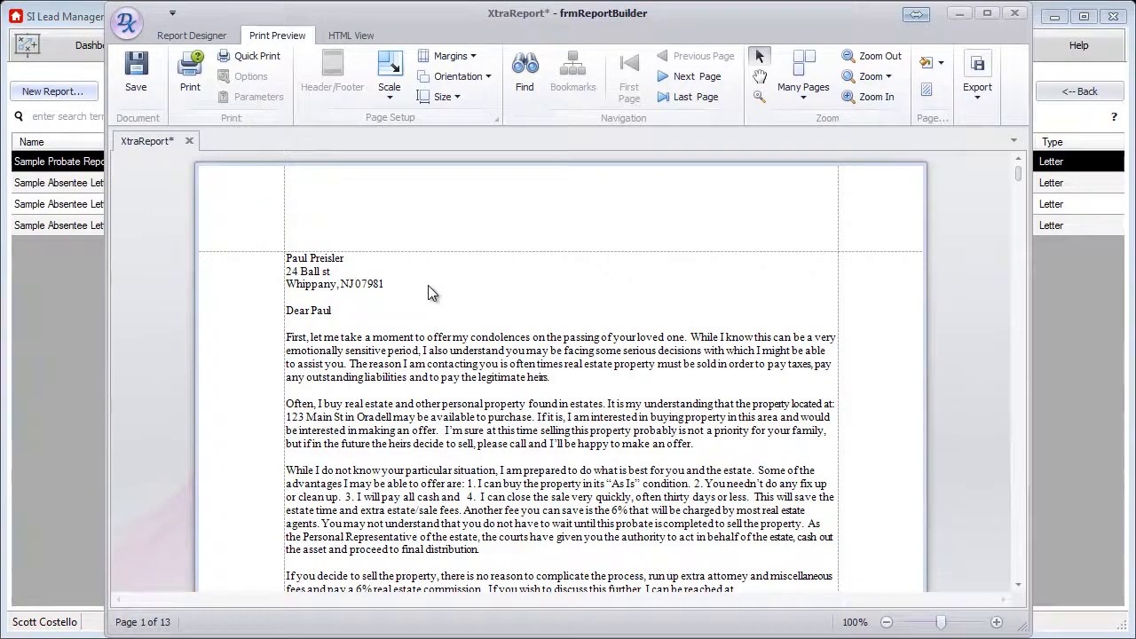
scroll(528, 324, "down", 3)
scroll(528, 324, "down", 8)
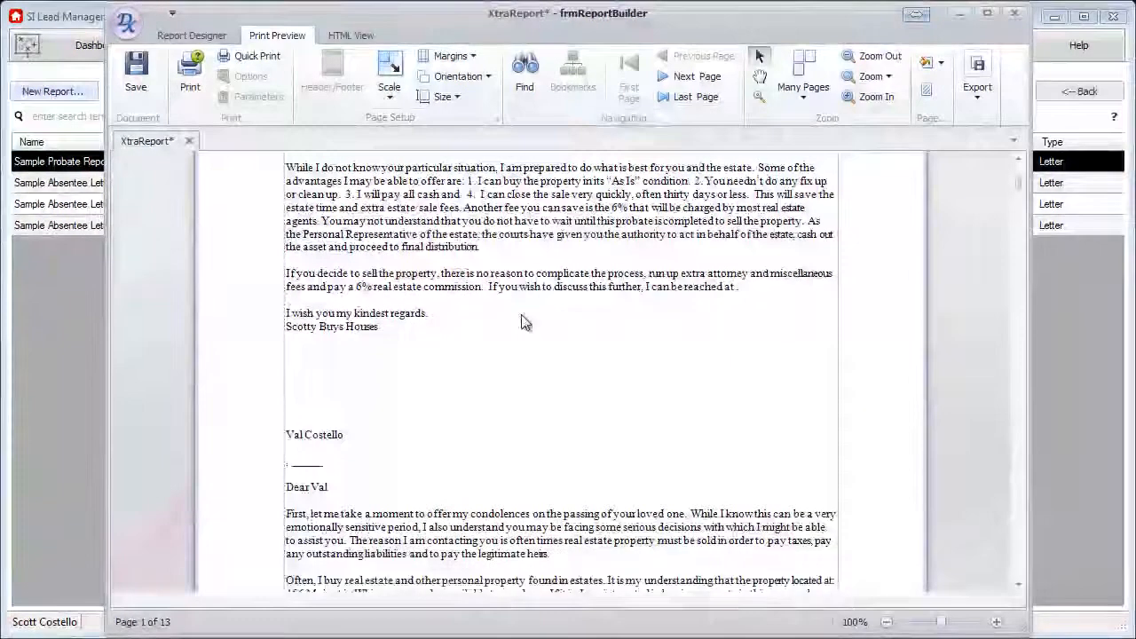
scroll(524, 322, "down", 3)
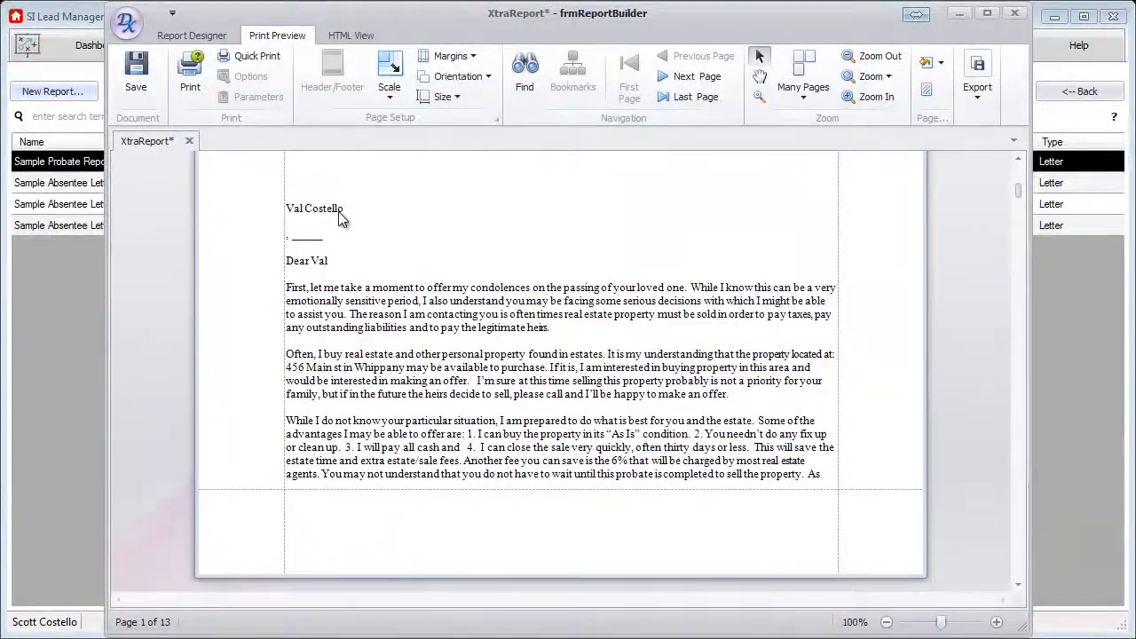
scroll(545, 290, "down", 4)
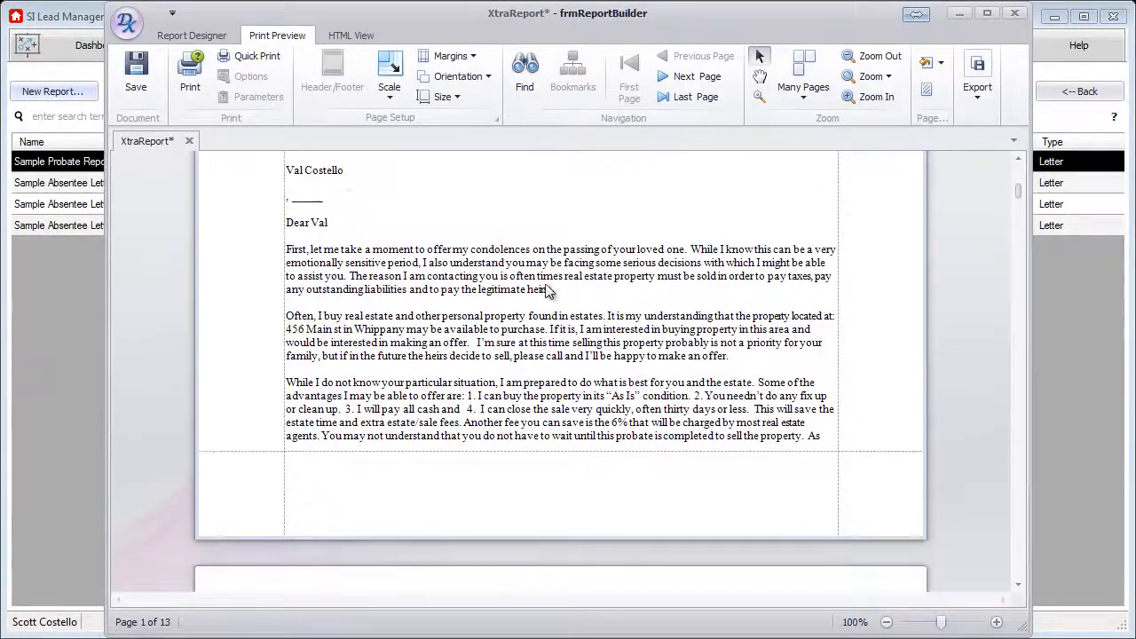
scroll(545, 290, "down", 15)
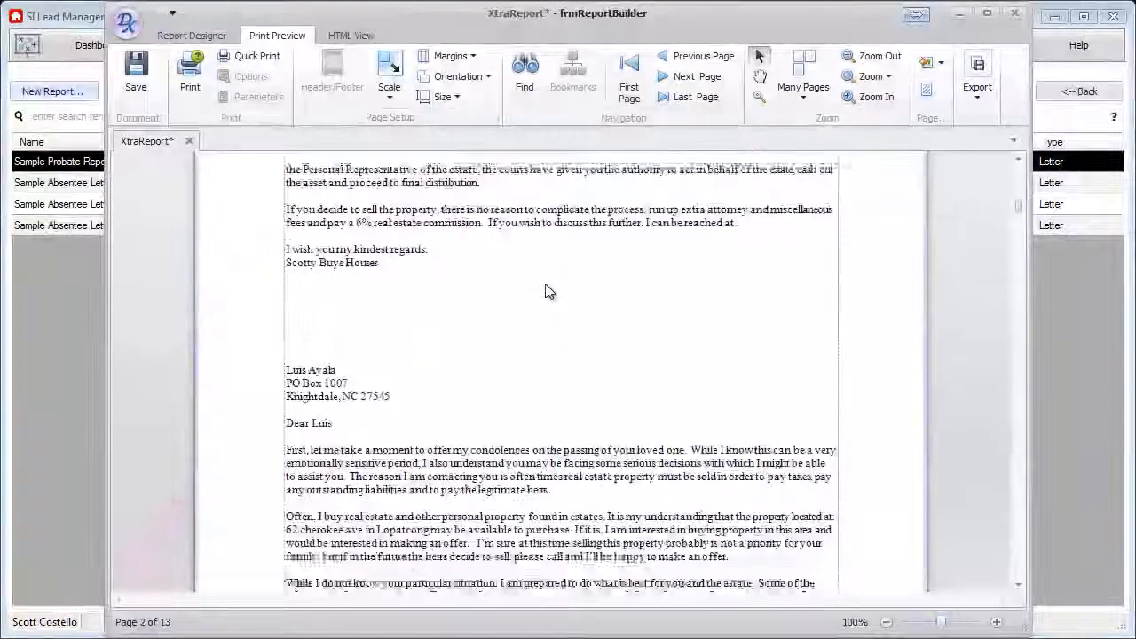
scroll(545, 289, "down", 10)
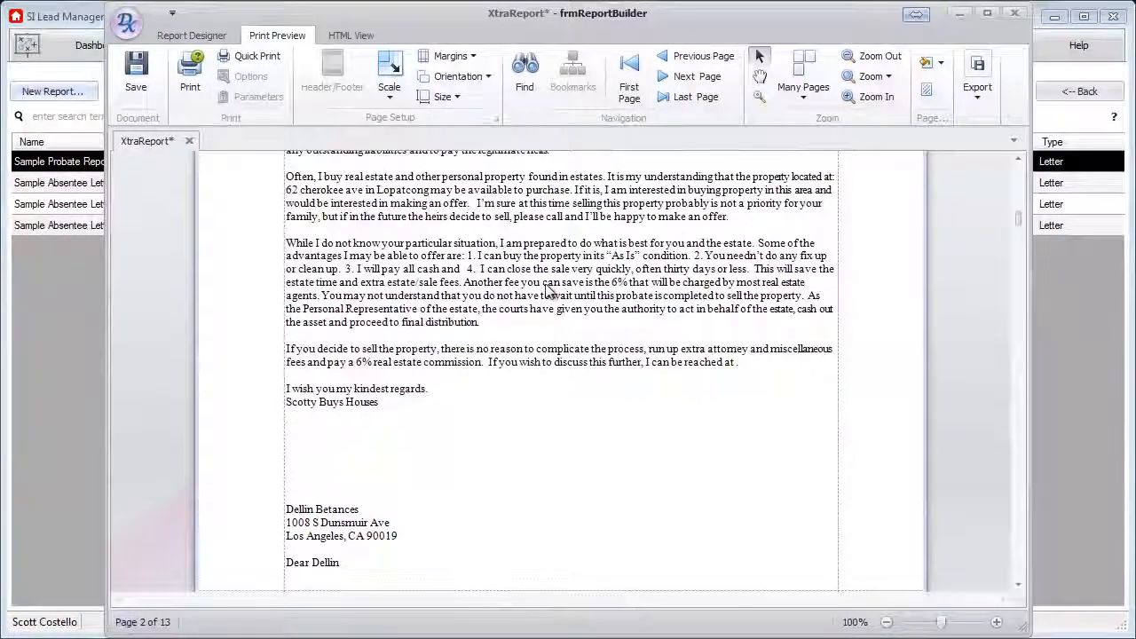
scroll(545, 289, "up", 15)
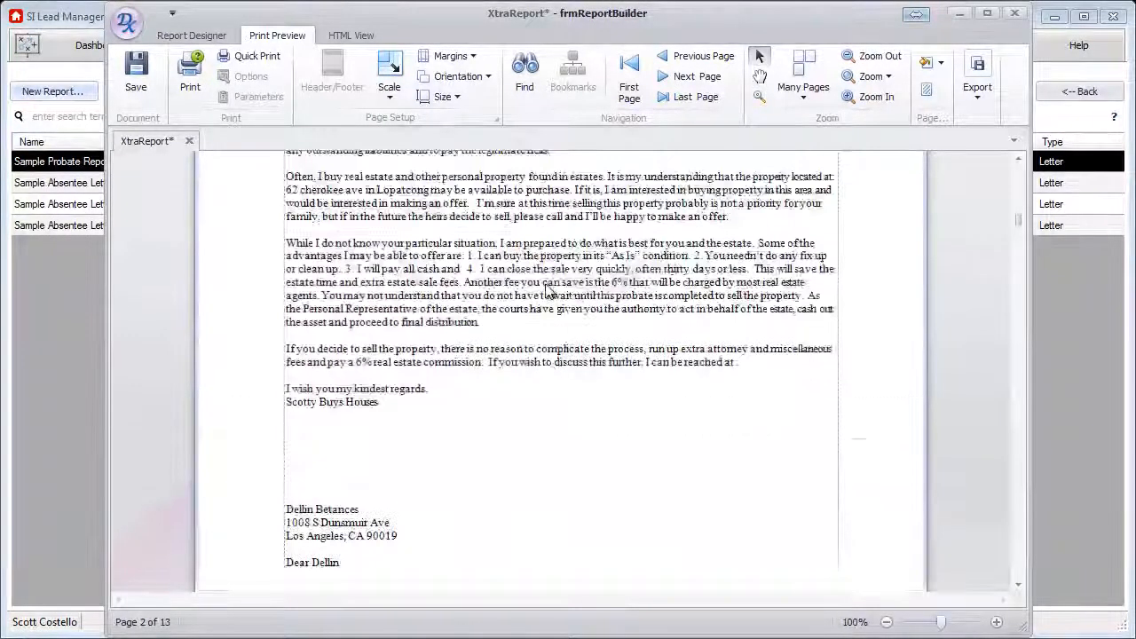
scroll(547, 291, "up", 15)
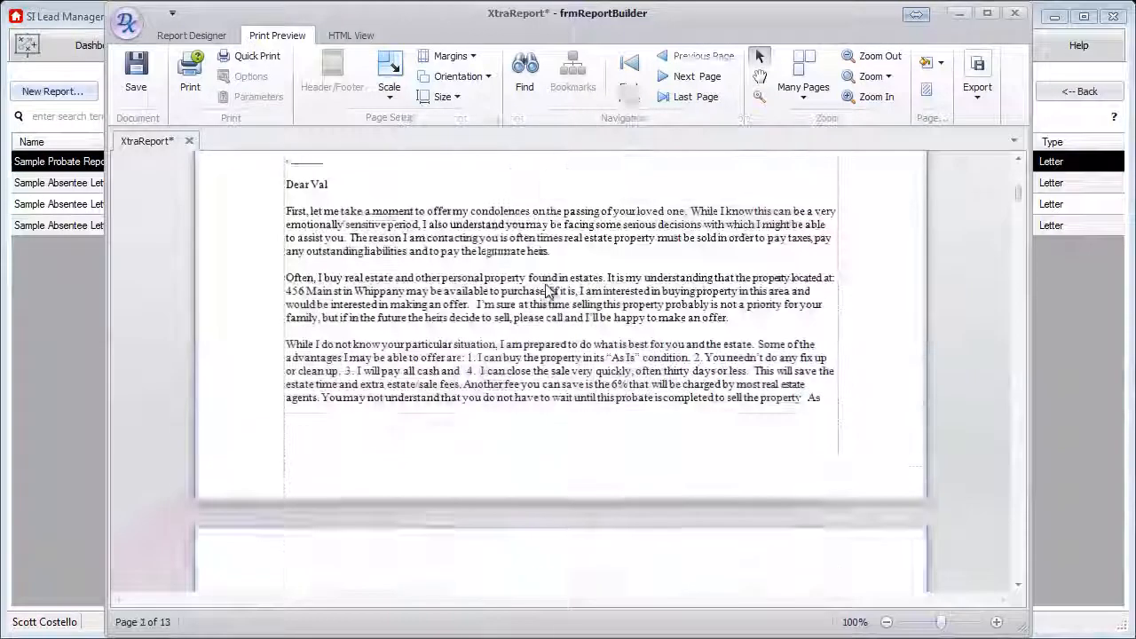
scroll(548, 291, "up", 10)
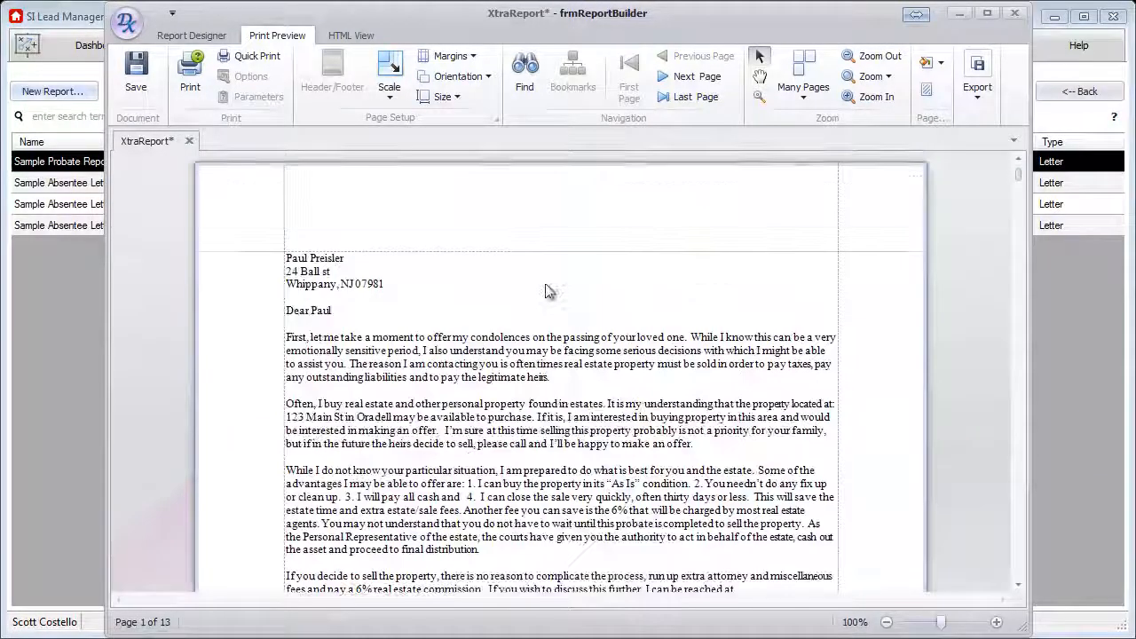
Step: Return to the report design and set the detail band's page break to After the Band
left_click(214, 37)
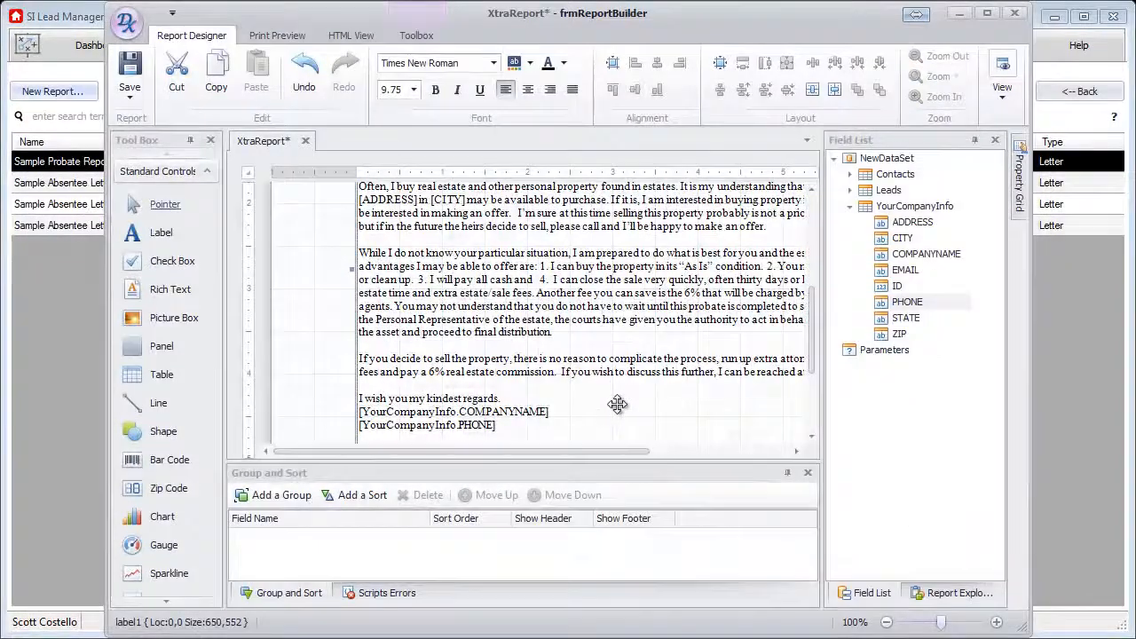
scroll(817, 408, "down", 4)
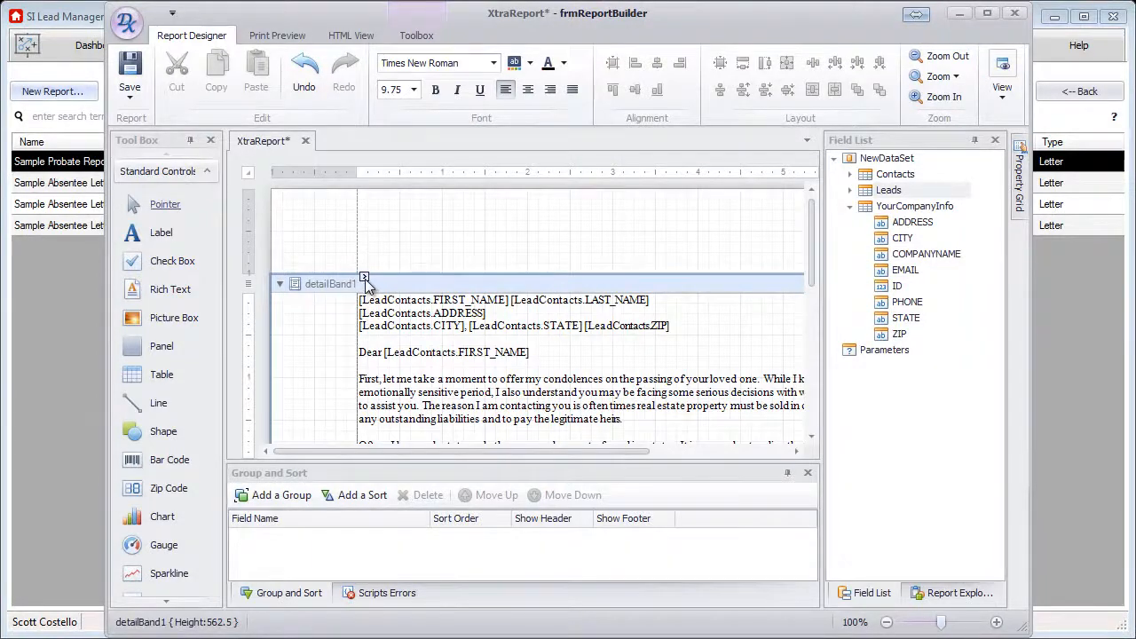
left_click(364, 278)
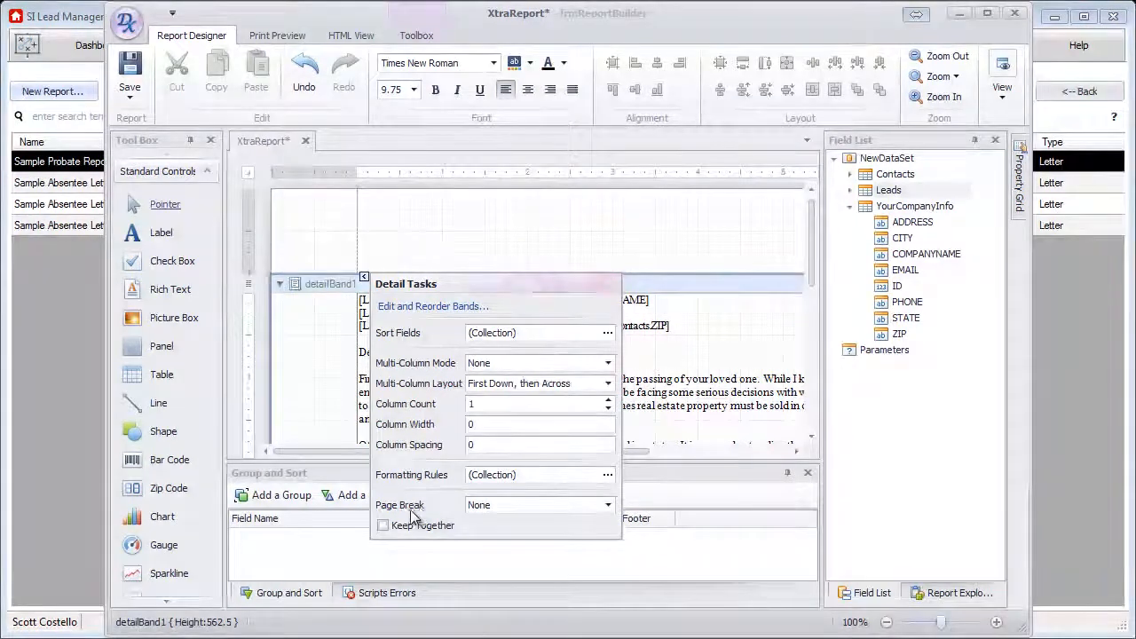
left_click(511, 514)
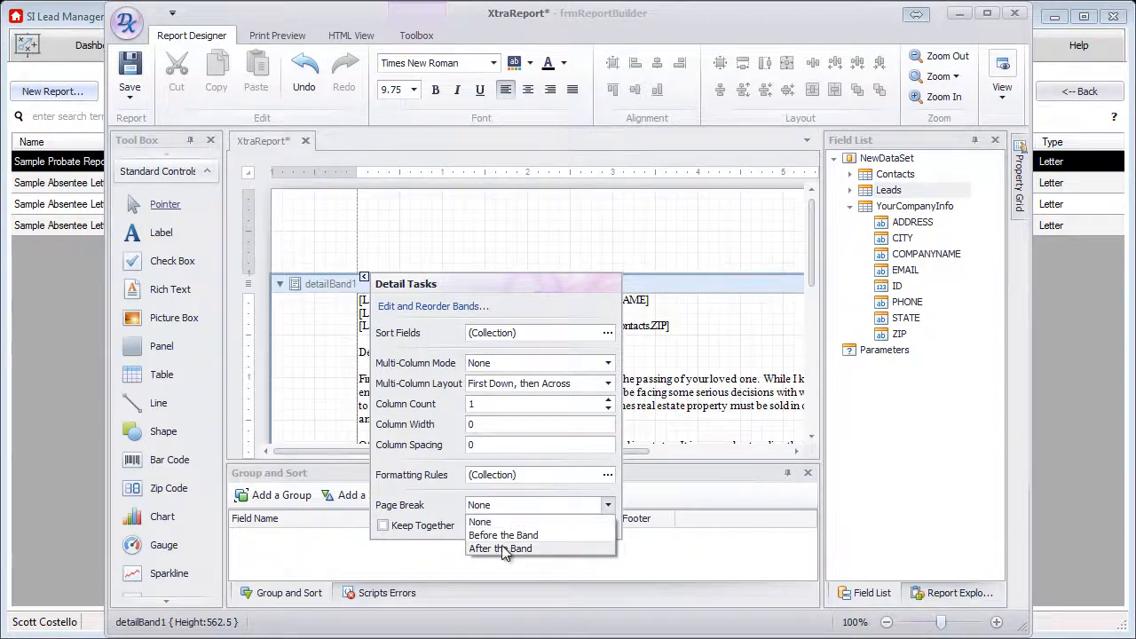
left_click(502, 549)
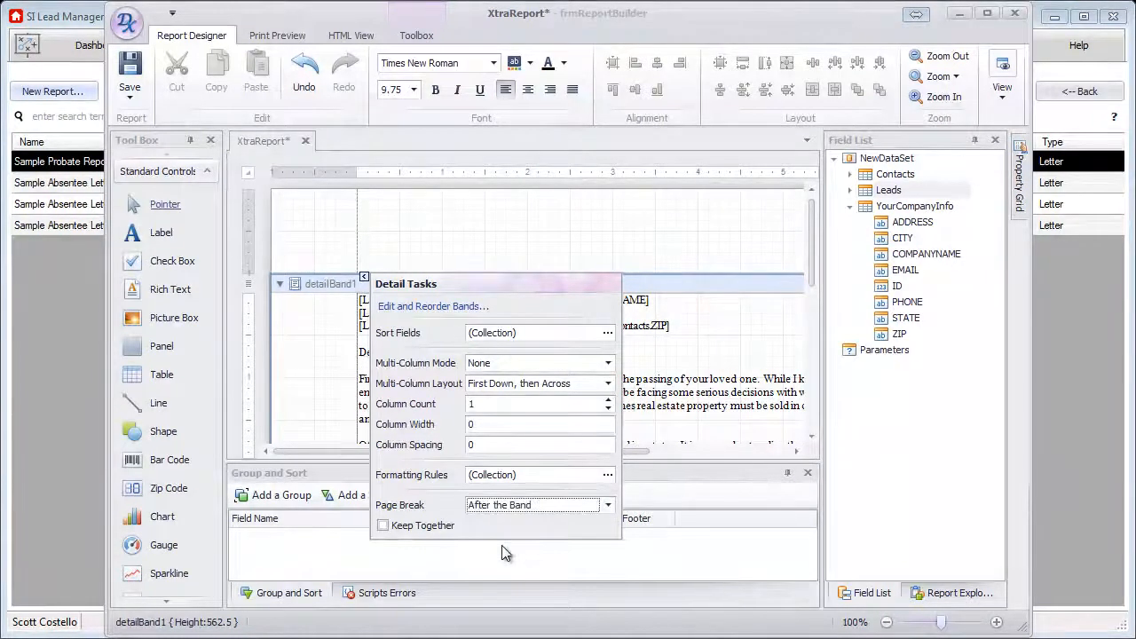
left_click(594, 245)
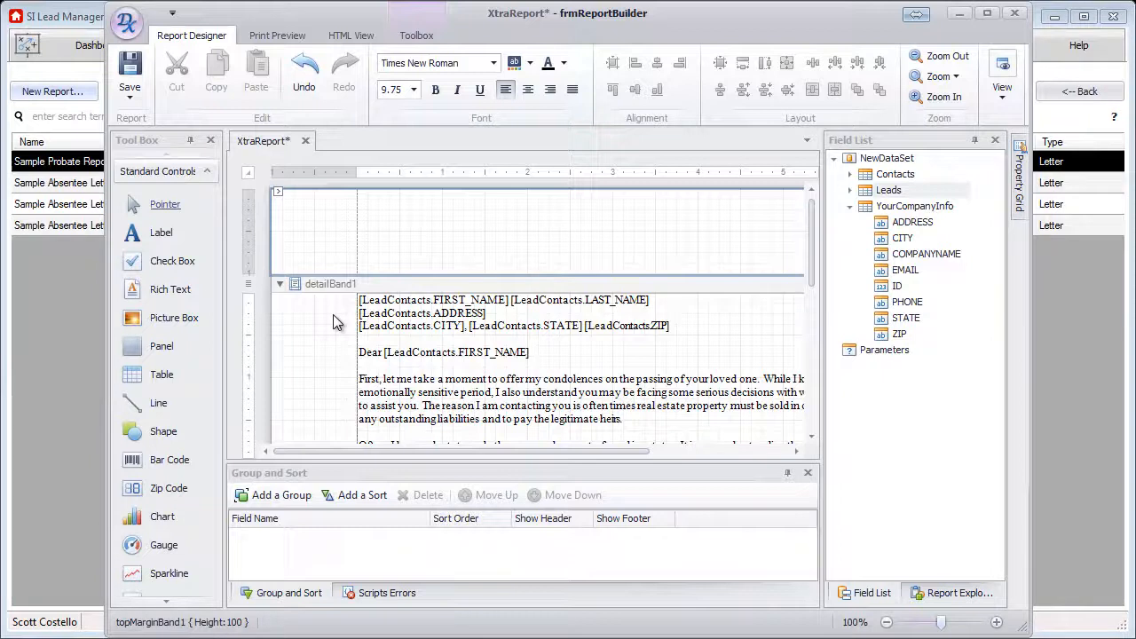
Step: Preview the report again and check across the first three pages how the individual letters are split onto pages
left_click(276, 36)
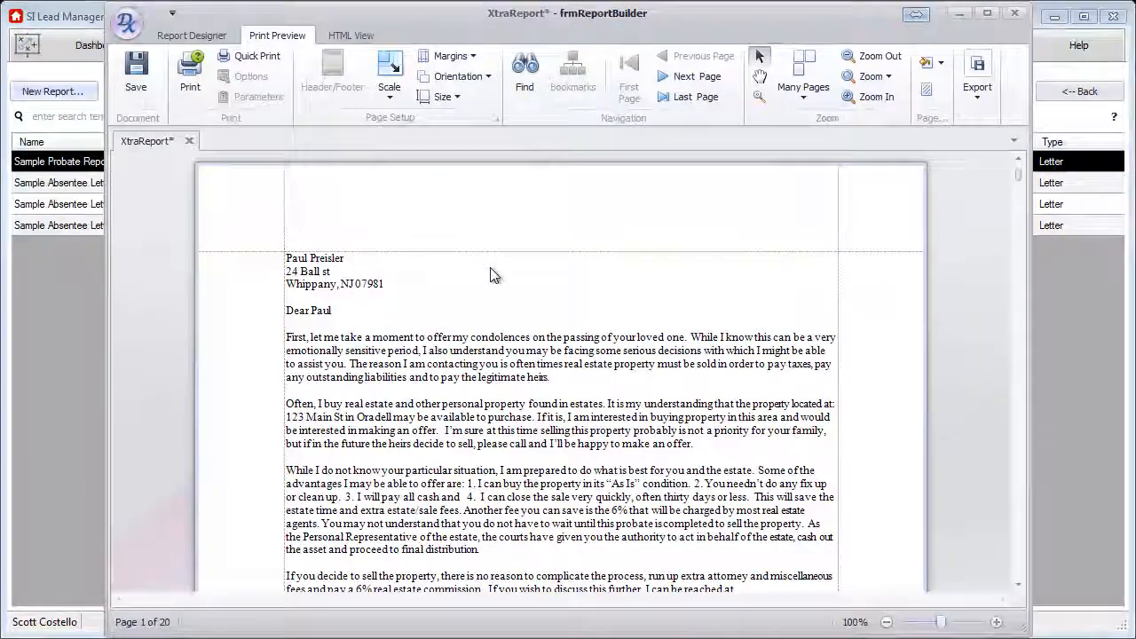
scroll(490, 275, "down", 5)
scroll(499, 284, "down", 3)
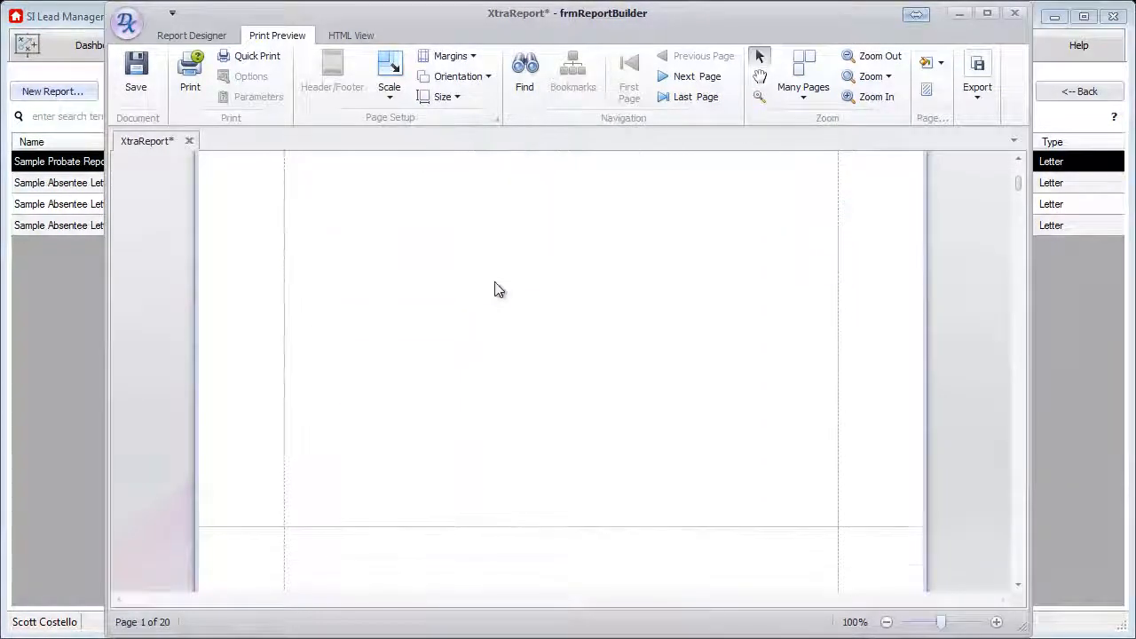
scroll(499, 290, "down", 10)
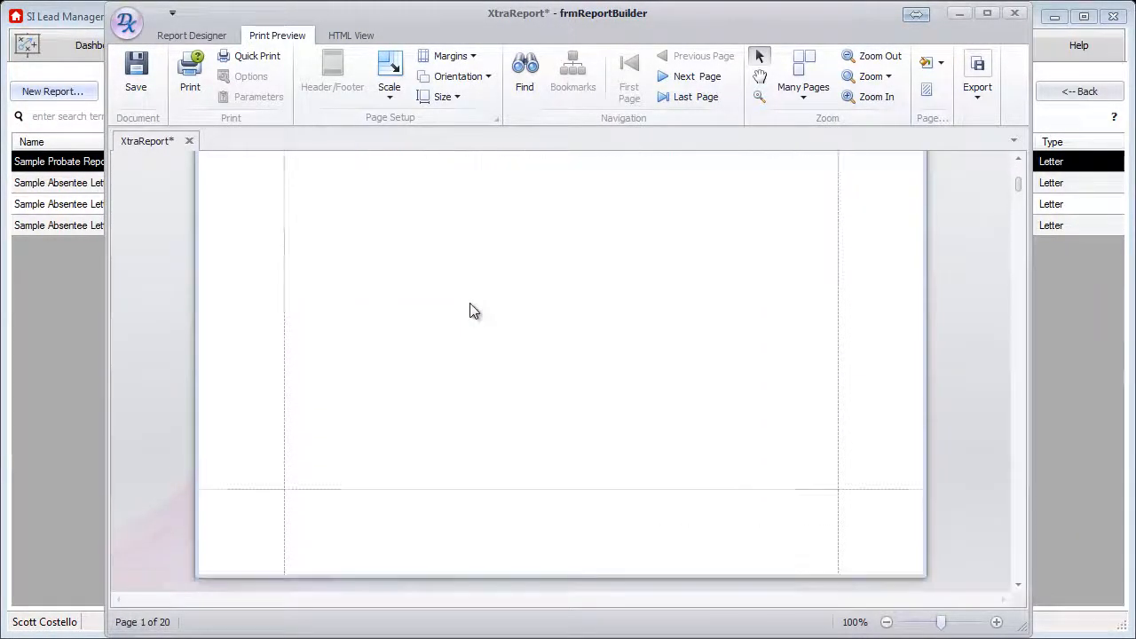
scroll(471, 318, "down", 4)
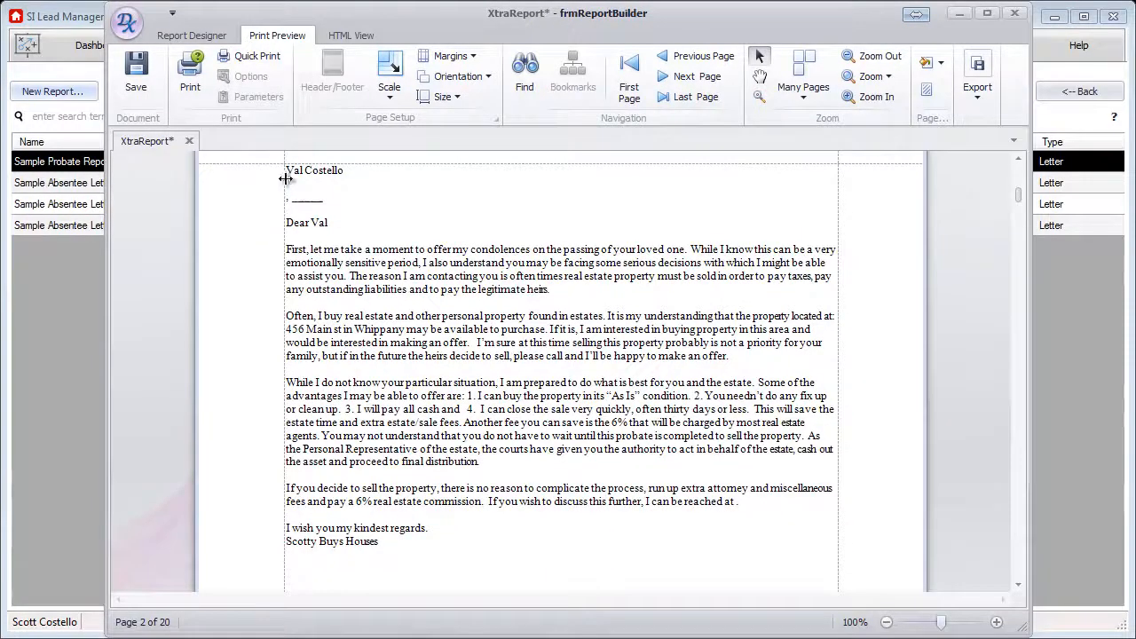
left_click(300, 182)
scroll(495, 321, "down", 10)
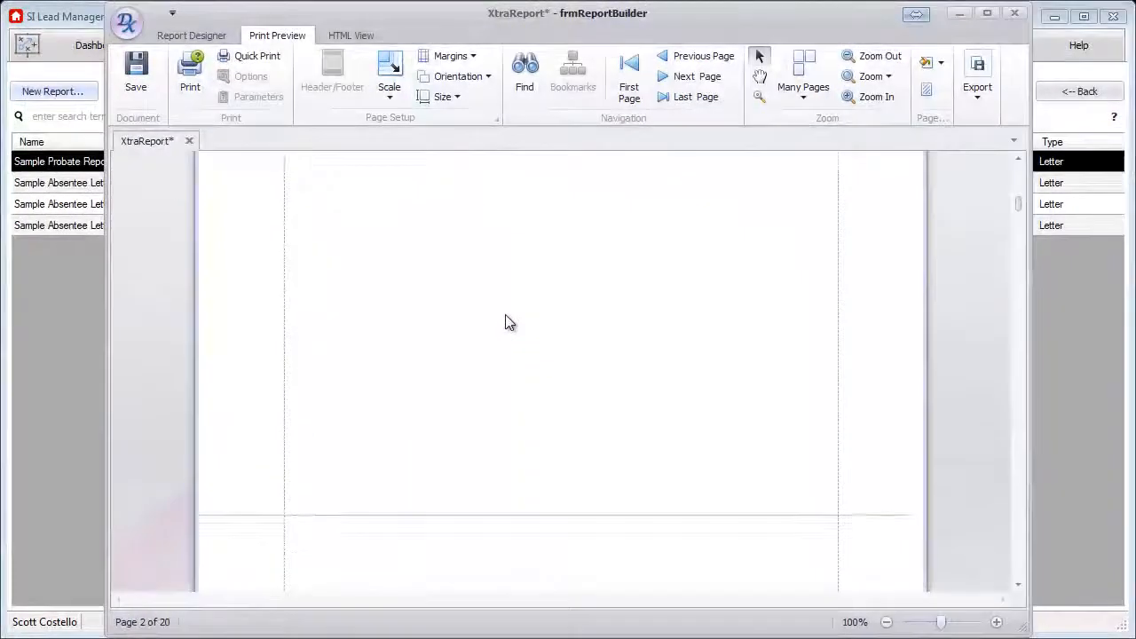
scroll(510, 321, "down", 6)
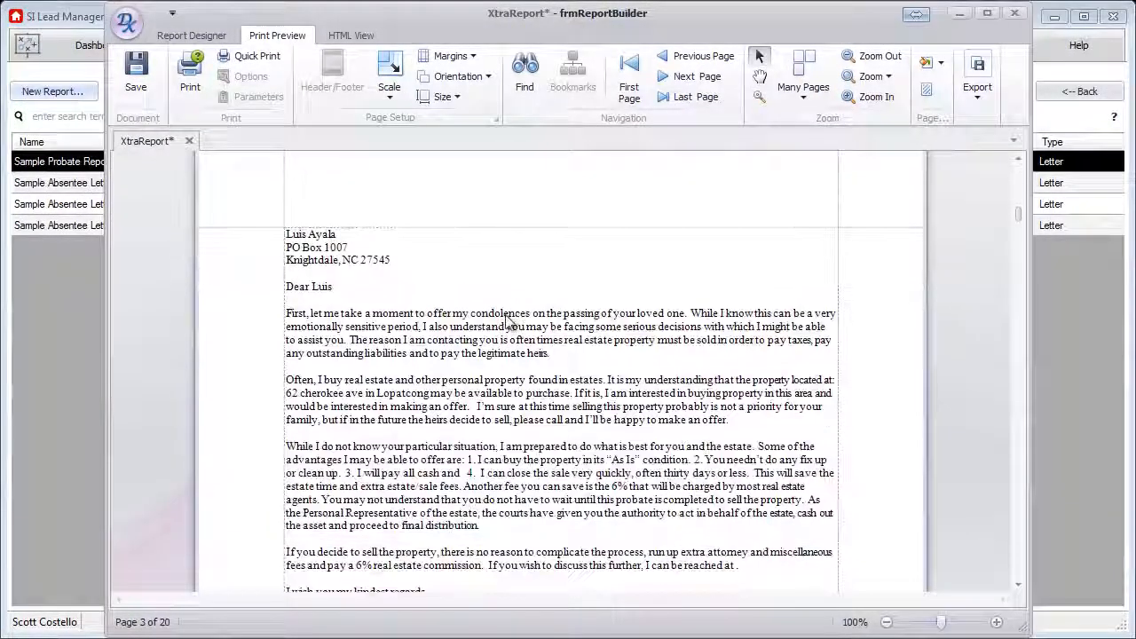
scroll(511, 321, "down", 1)
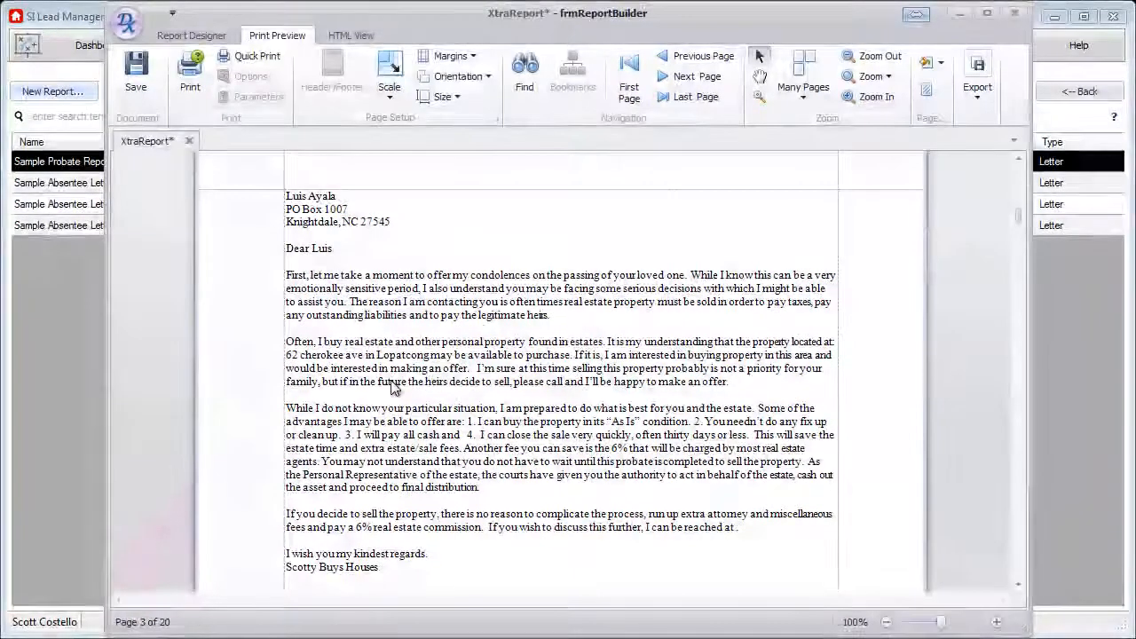
scroll(394, 388, "down", 1)
scroll(394, 388, "up", 1)
scroll(480, 311, "up", 4)
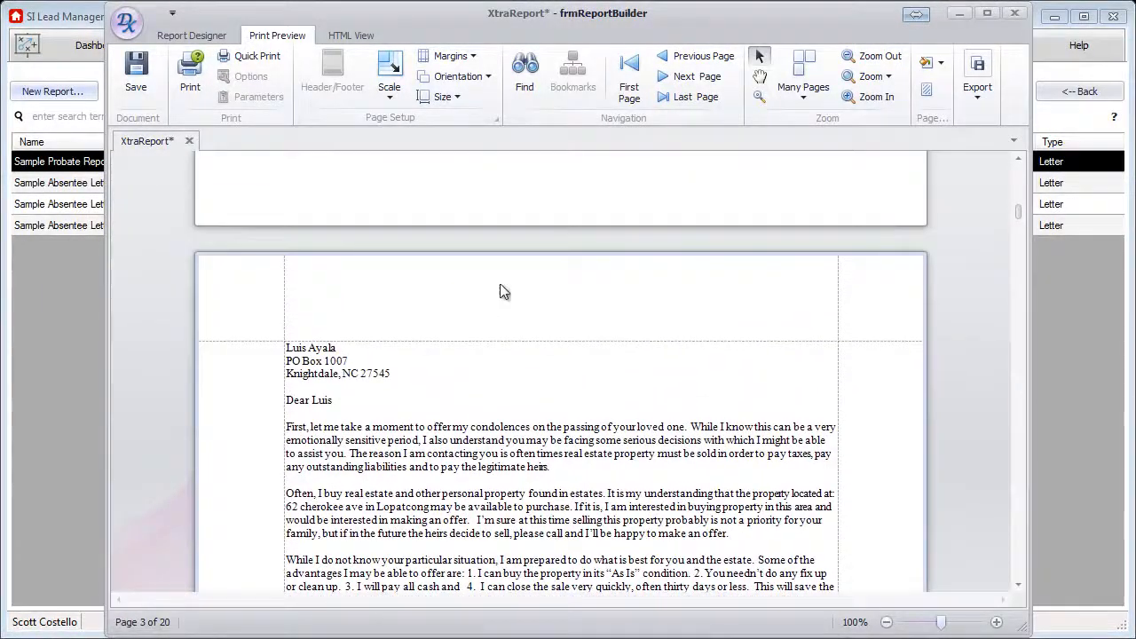
Step: Page forward through the previewed letters to page 9, checking that each recipient's letter starts on its own page, and return to the first page
left_click(673, 79)
left_click(680, 78)
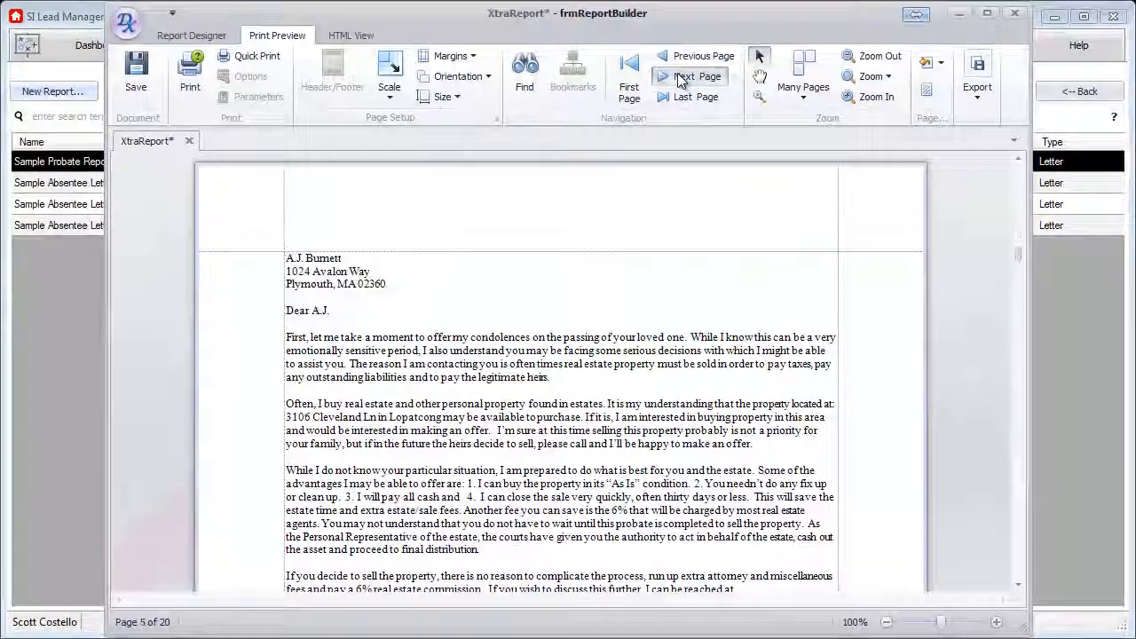
left_click(680, 78)
left_click(680, 79)
left_click(680, 78)
left_click(681, 78)
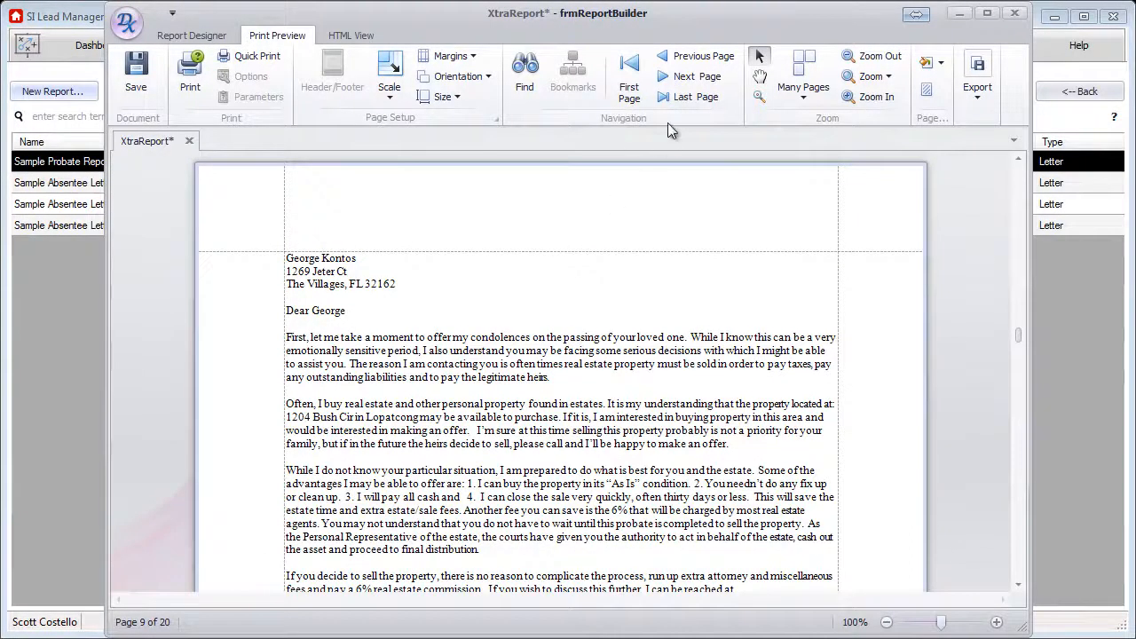
left_click(632, 78)
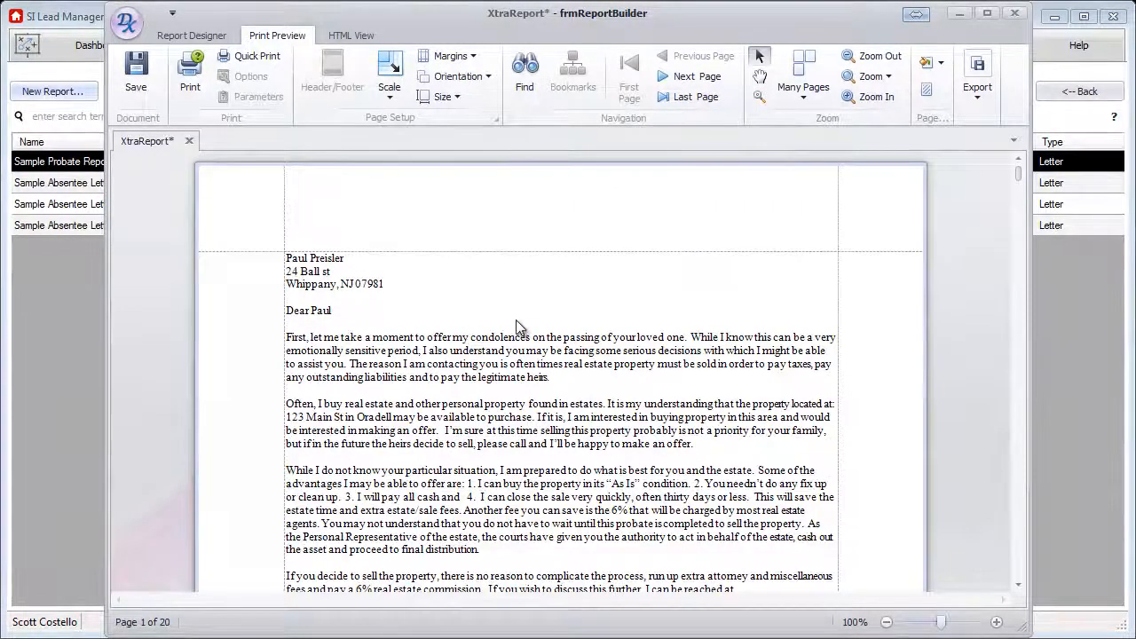
Step: Save the report design as "Example Letter" with report type Letter and description "This is a sample letter", and close the report builder
left_click(192, 37)
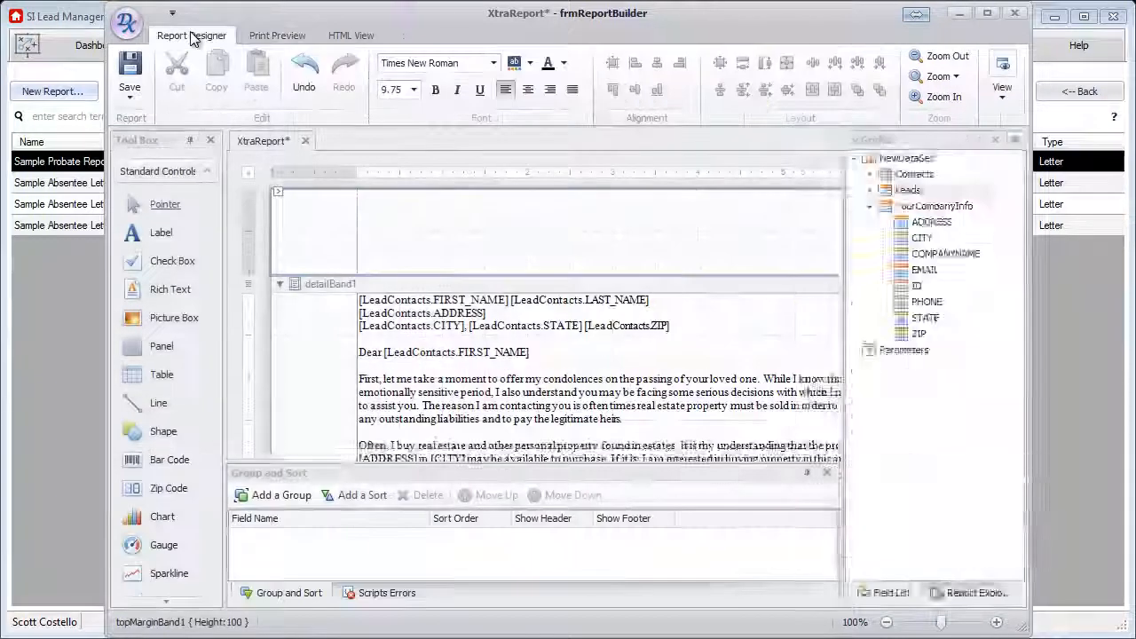
left_click(134, 78)
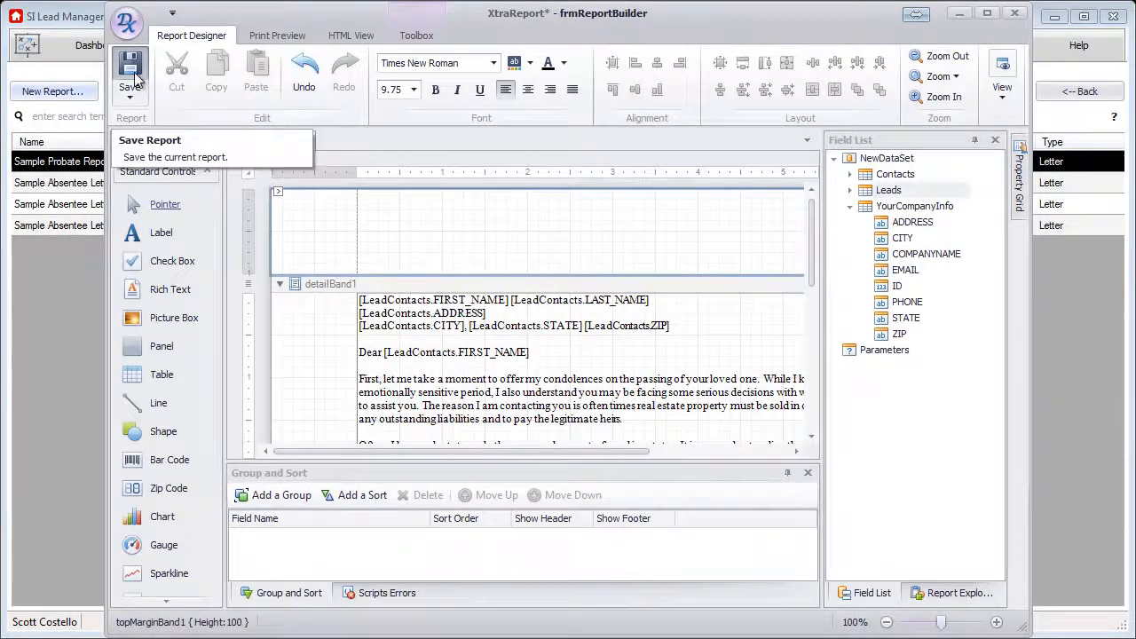
left_click(134, 78)
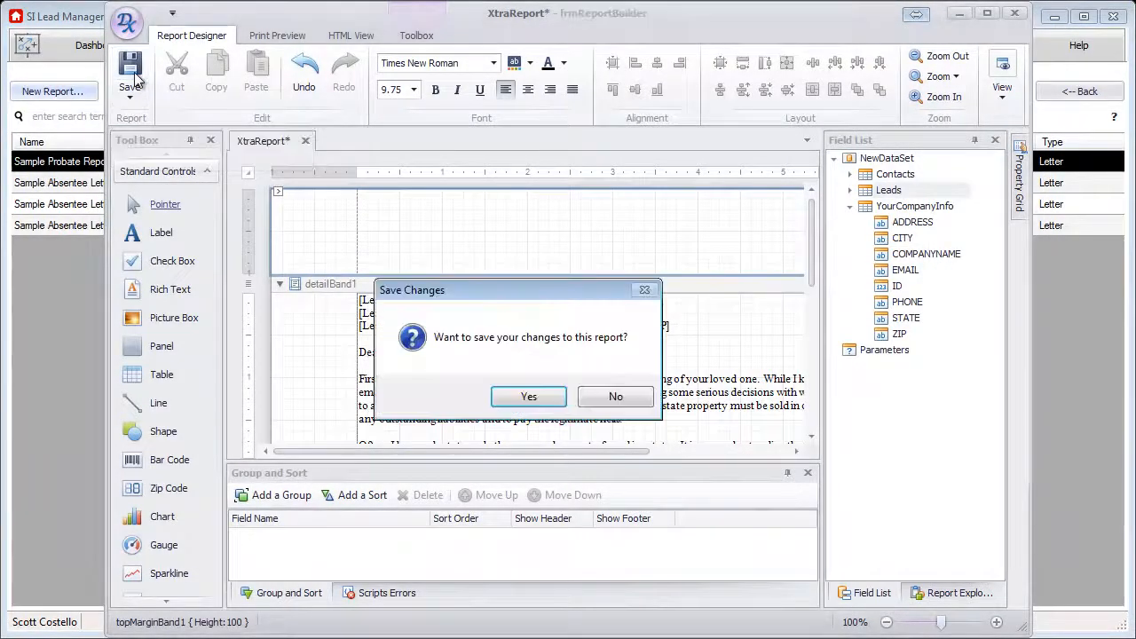
left_click(541, 398)
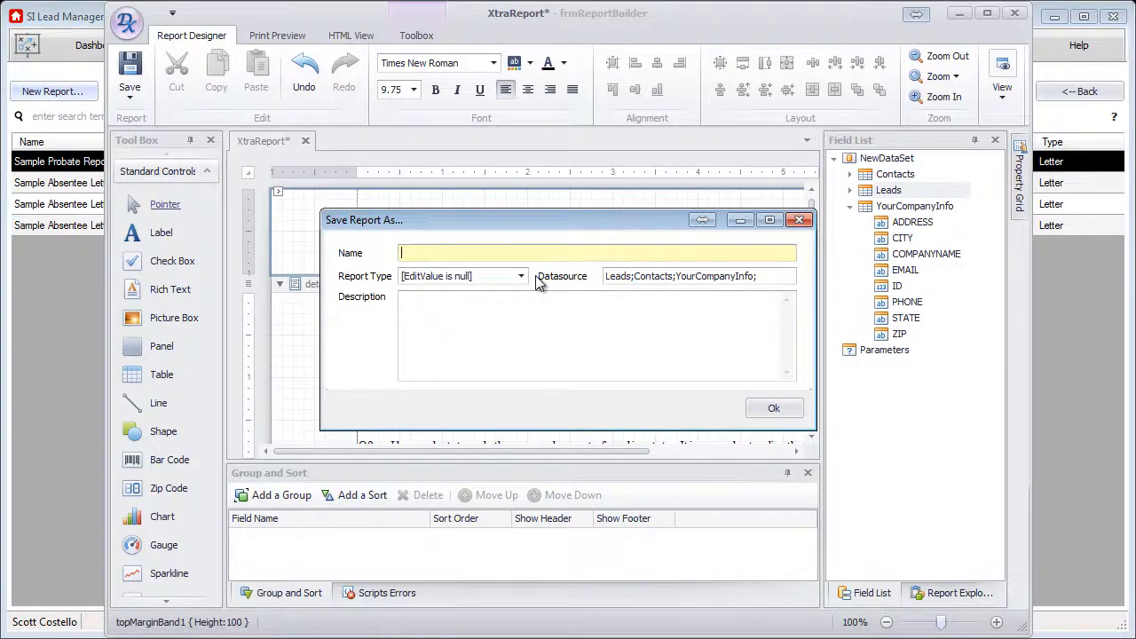
type("Example Letter")
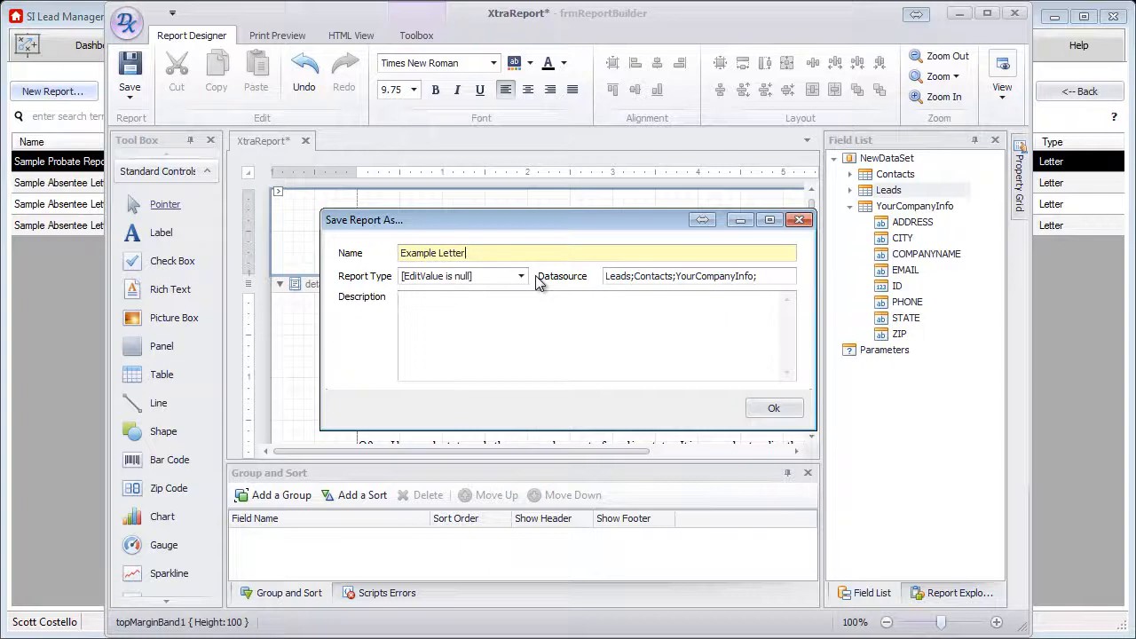
left_click(521, 276)
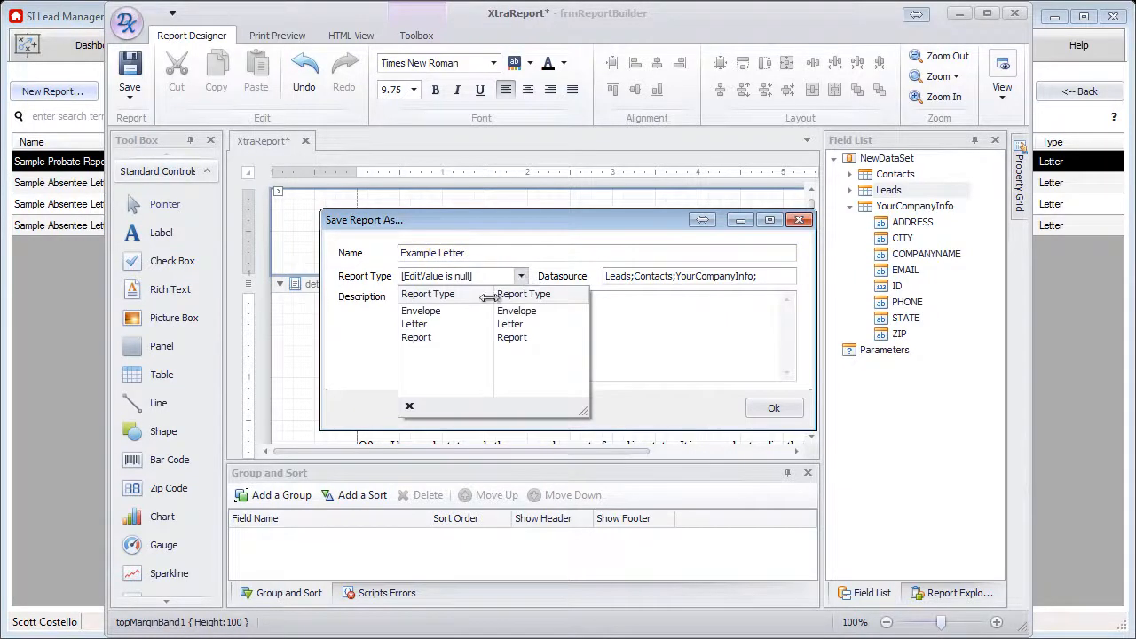
left_click(472, 324)
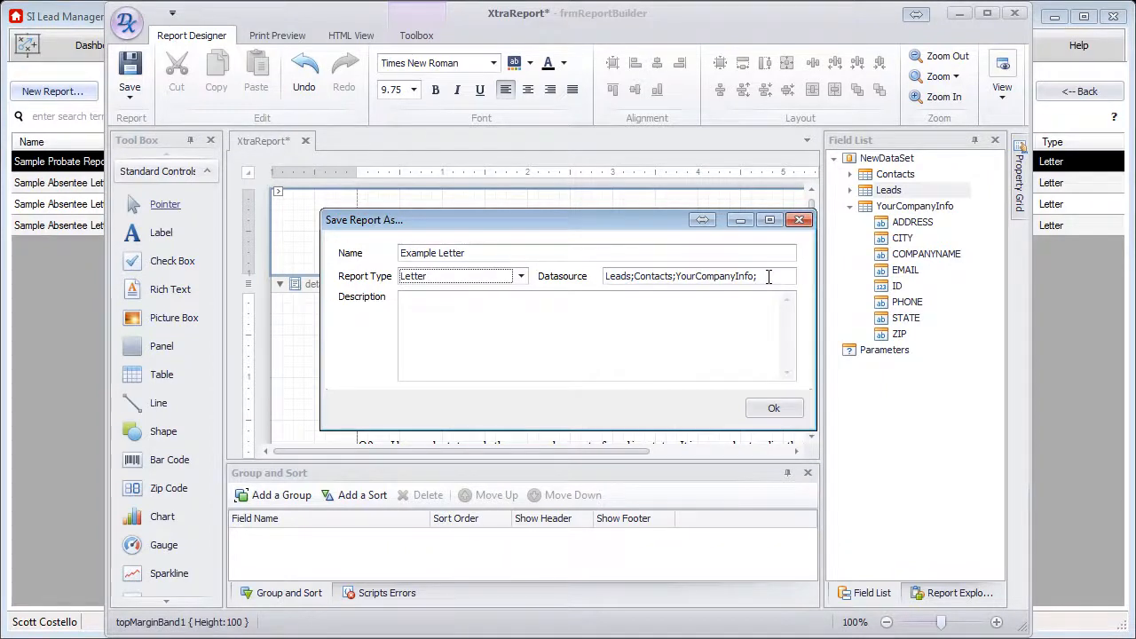
left_click(518, 311)
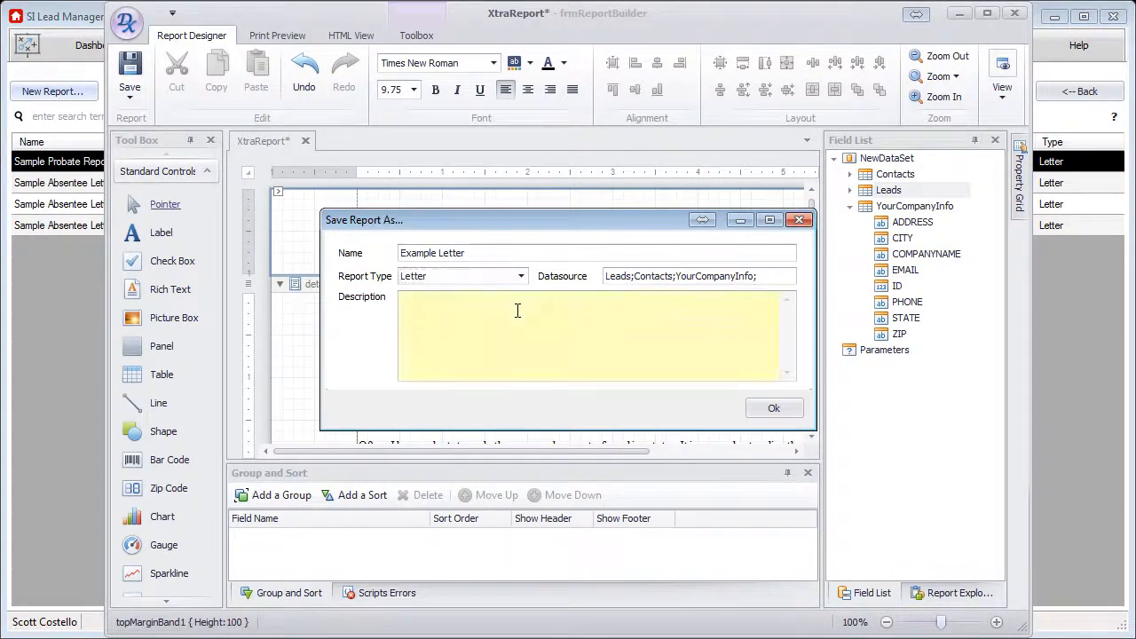
type("This is a sample letter")
left_click(774, 408)
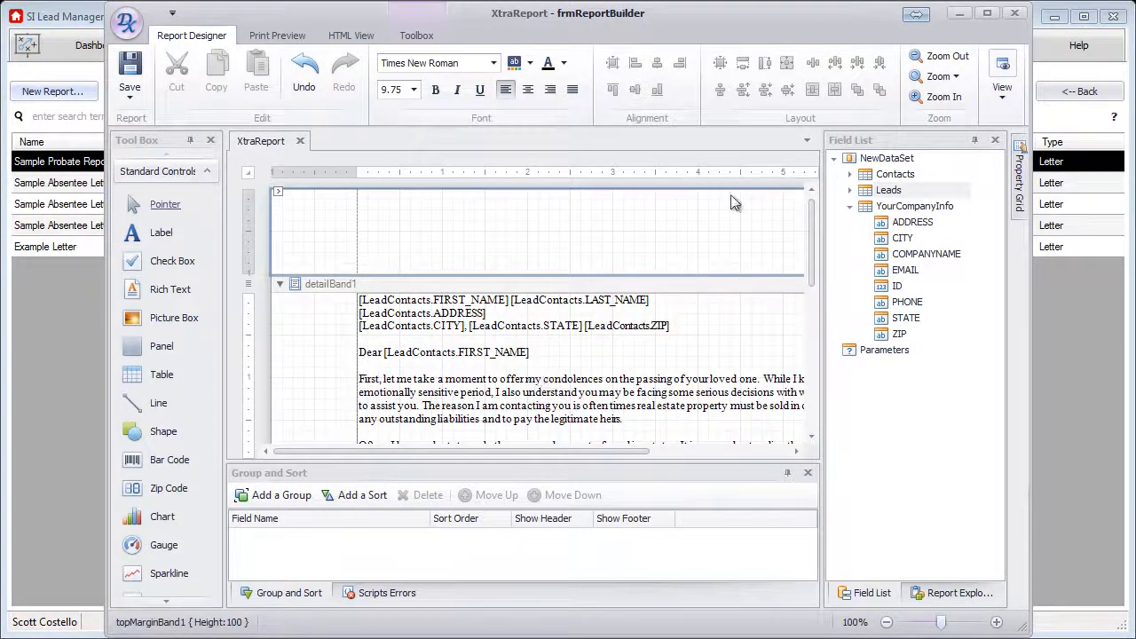
left_click(1014, 14)
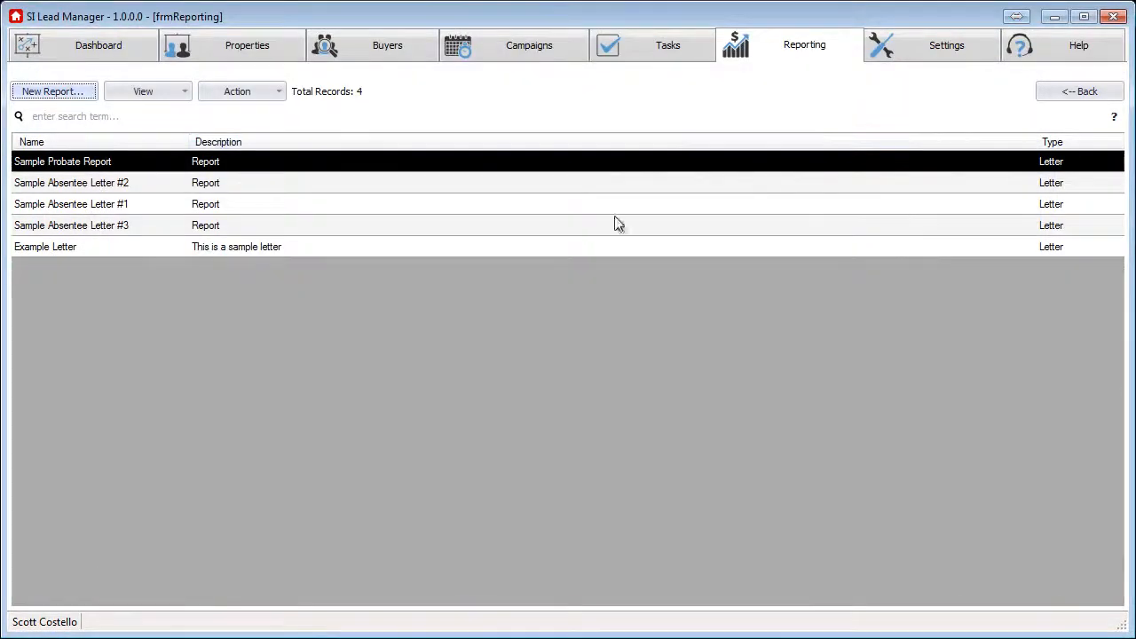
Step: Preview the saved Example Letter from the report list, look through its pages, and close the preview
left_click(447, 249)
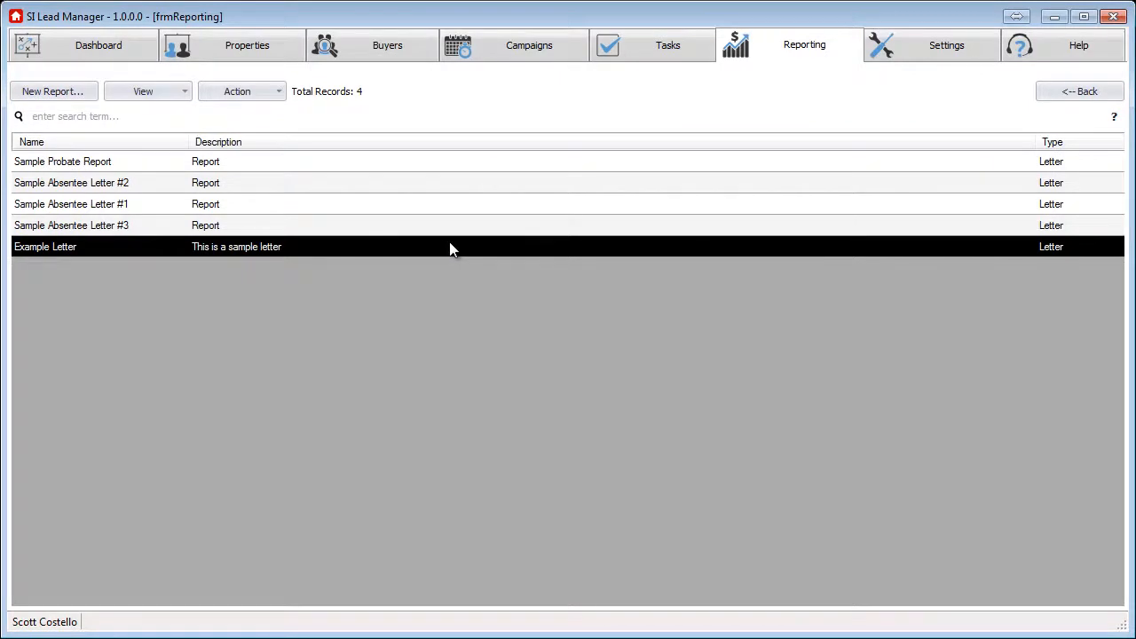
right_click(450, 248)
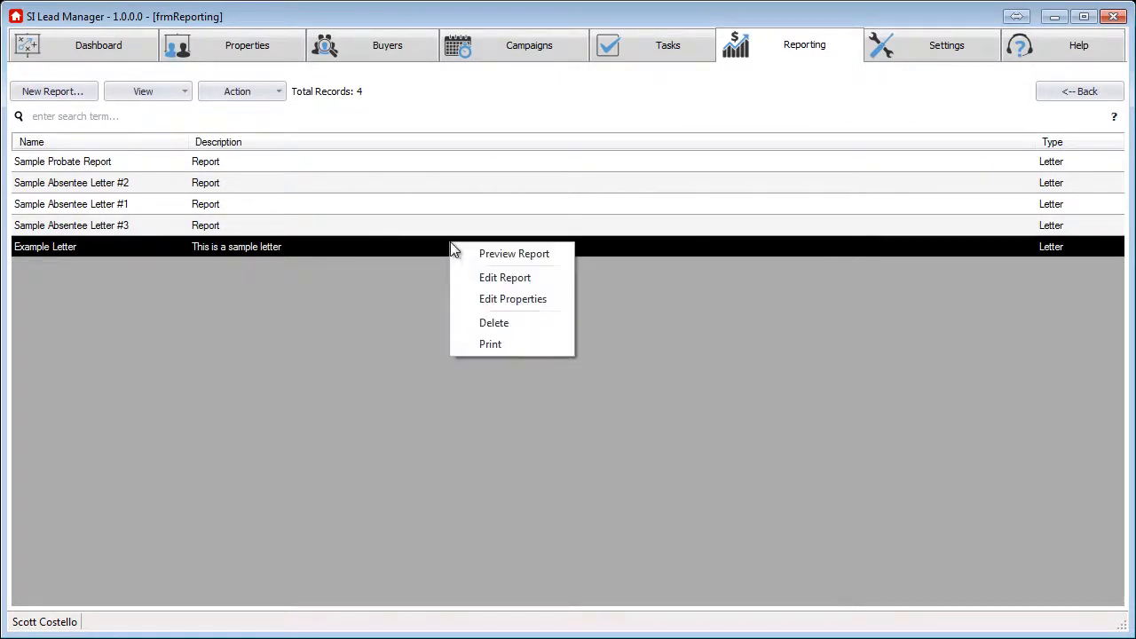
left_click(485, 252)
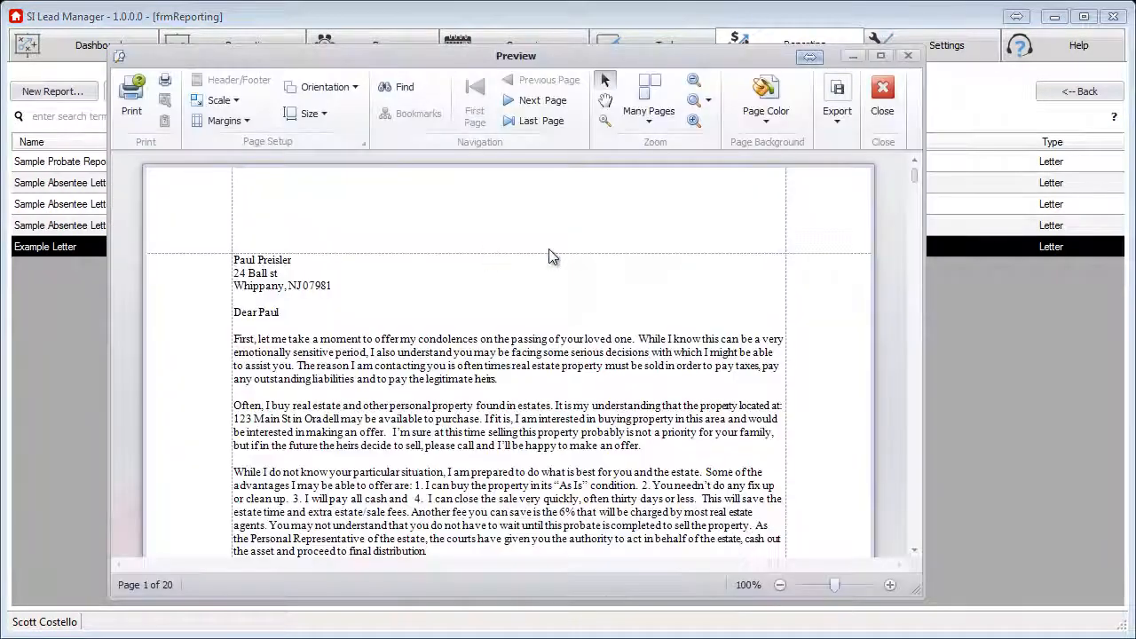
left_click_drag(913, 175, 920, 430)
left_click(891, 103)
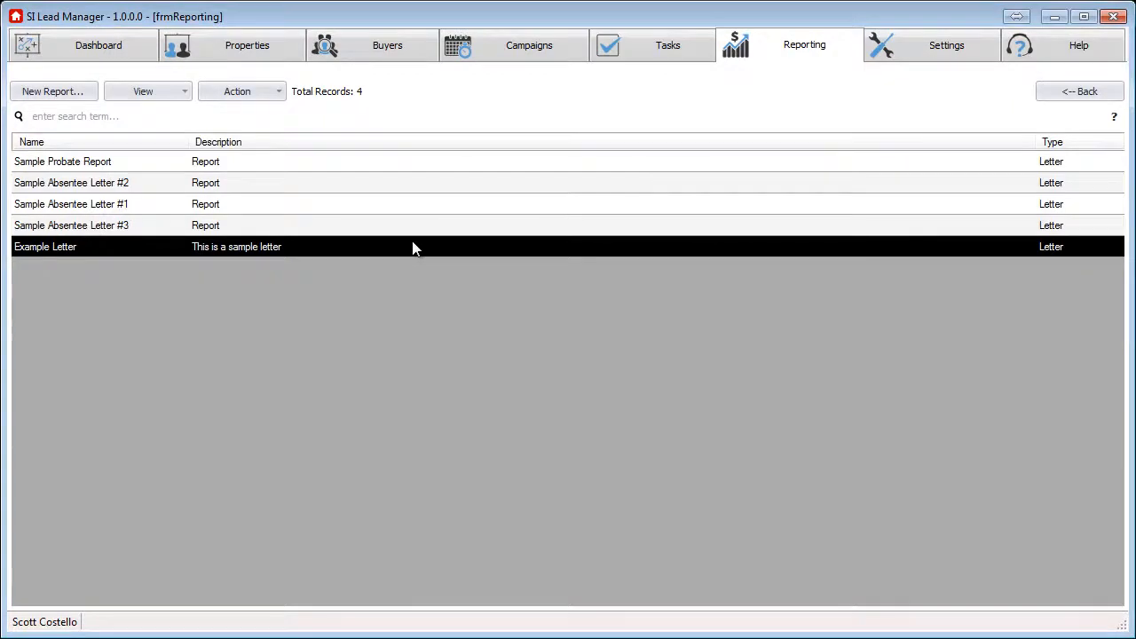
Step: Open Example Letter from the report list for editing, view its design, and close the report builder
right_click(414, 249)
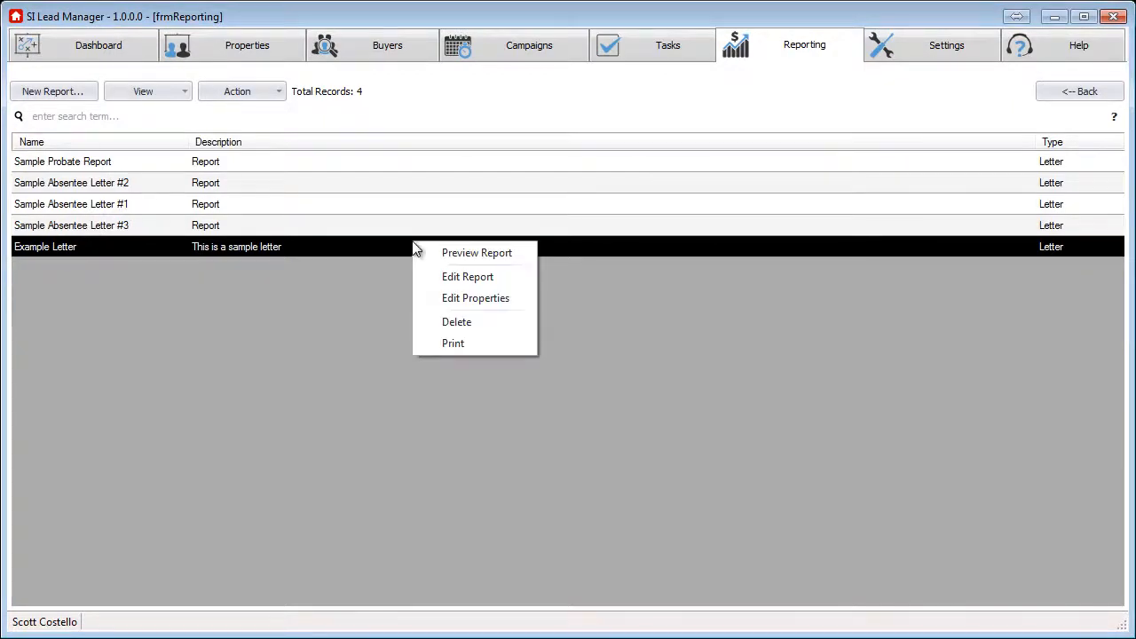
left_click(454, 276)
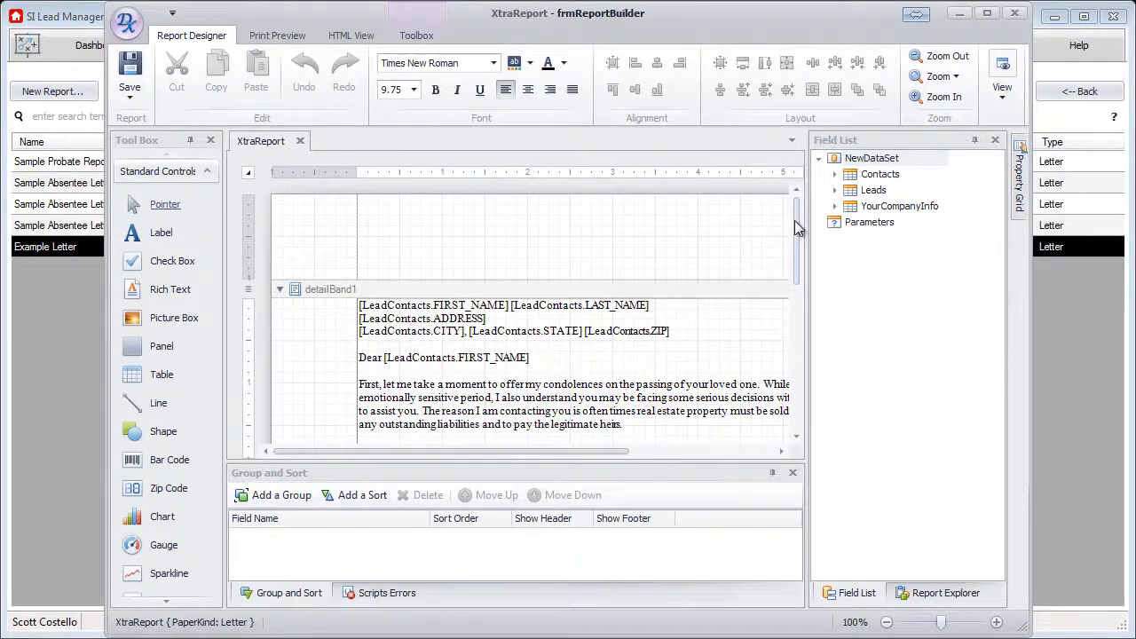
left_click(1017, 15)
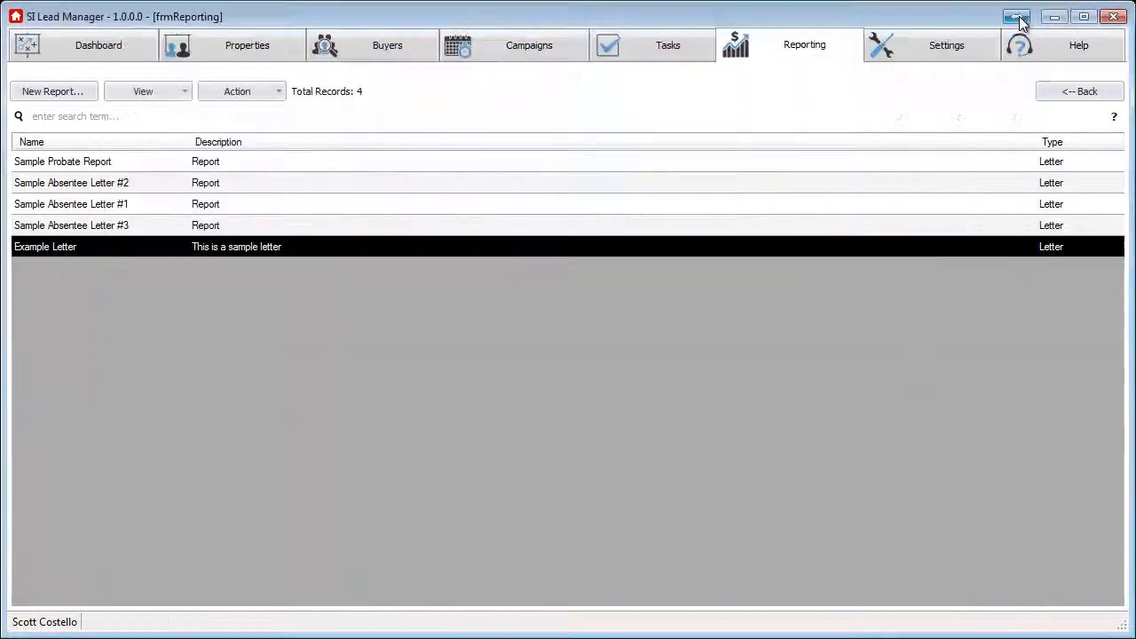
Step: Rename the Example Letter report to "Example Letter - Name Change" in its report properties
right_click(446, 250)
left_click(490, 297)
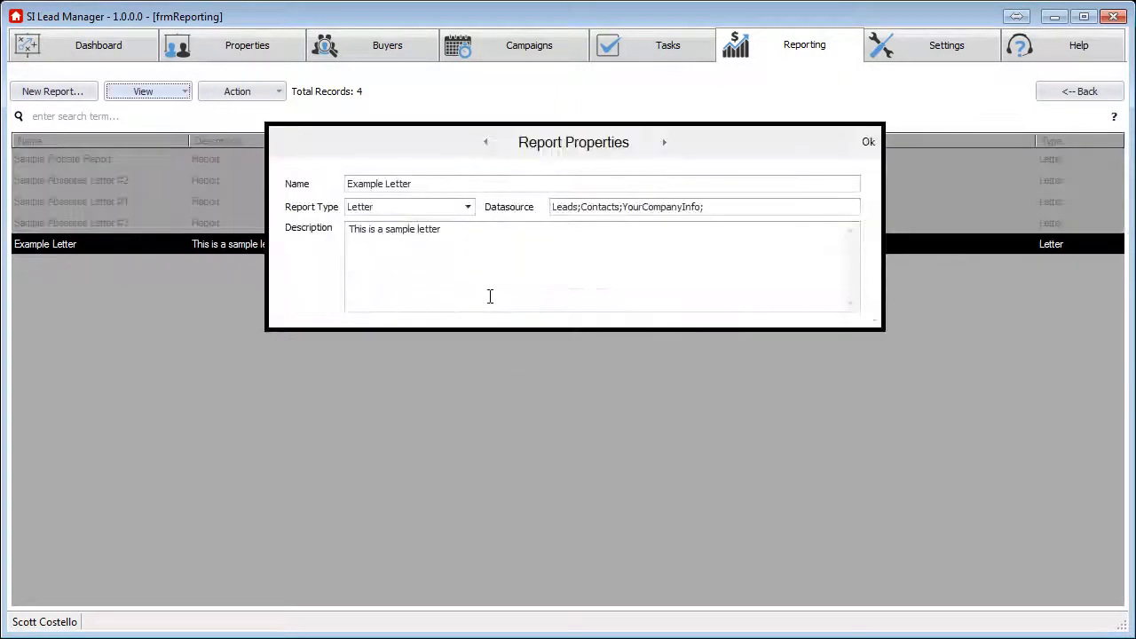
left_click(441, 186)
type("- Name Change")
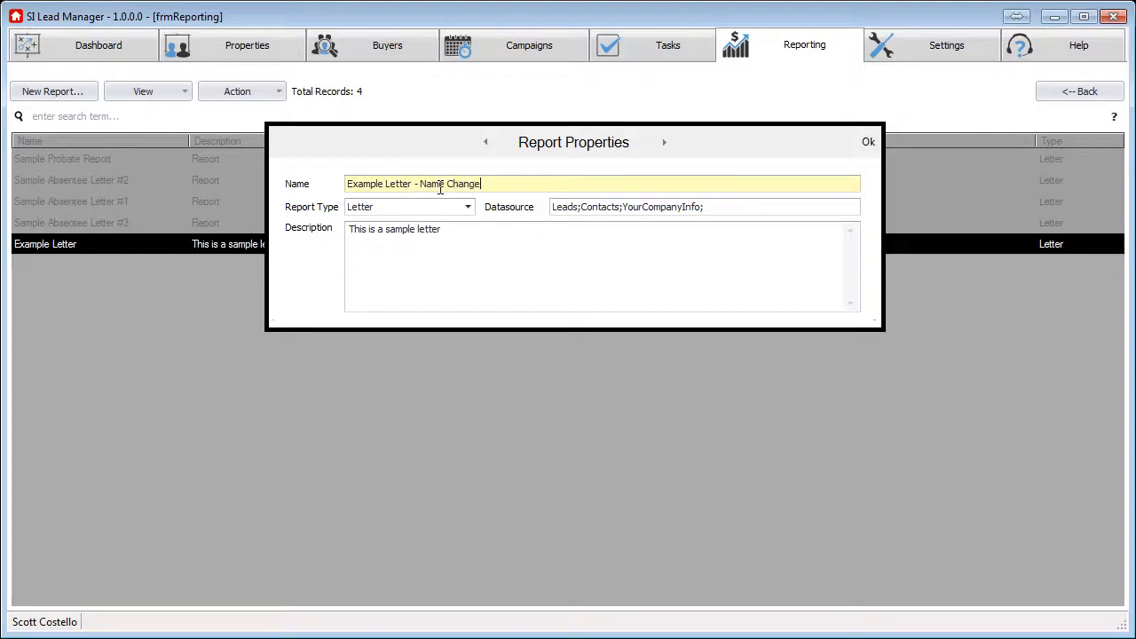
left_click(870, 142)
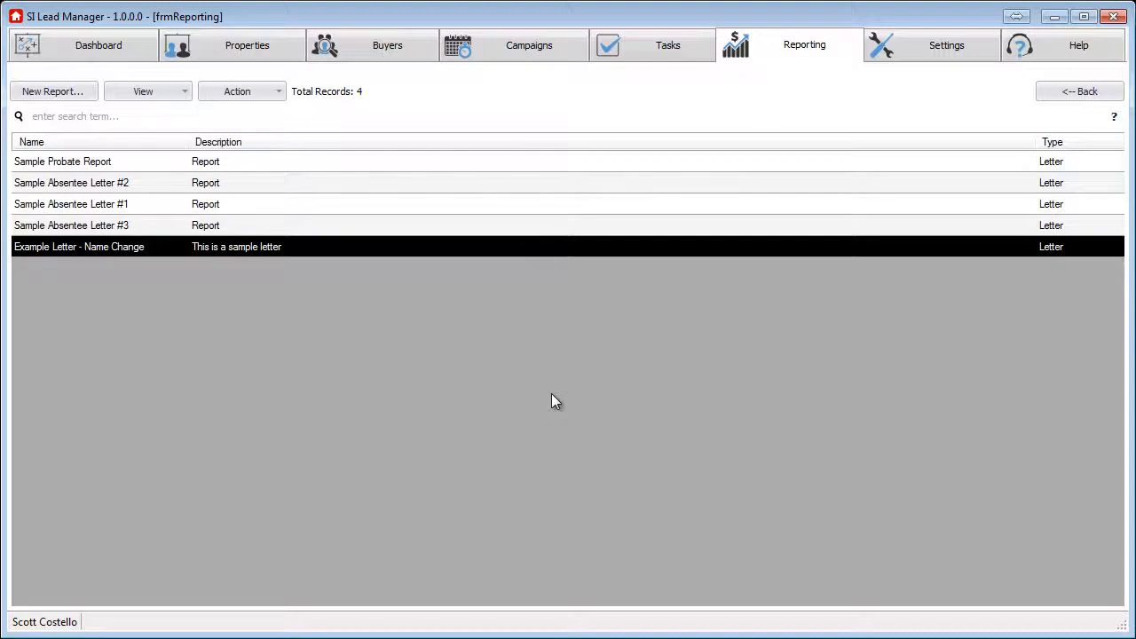